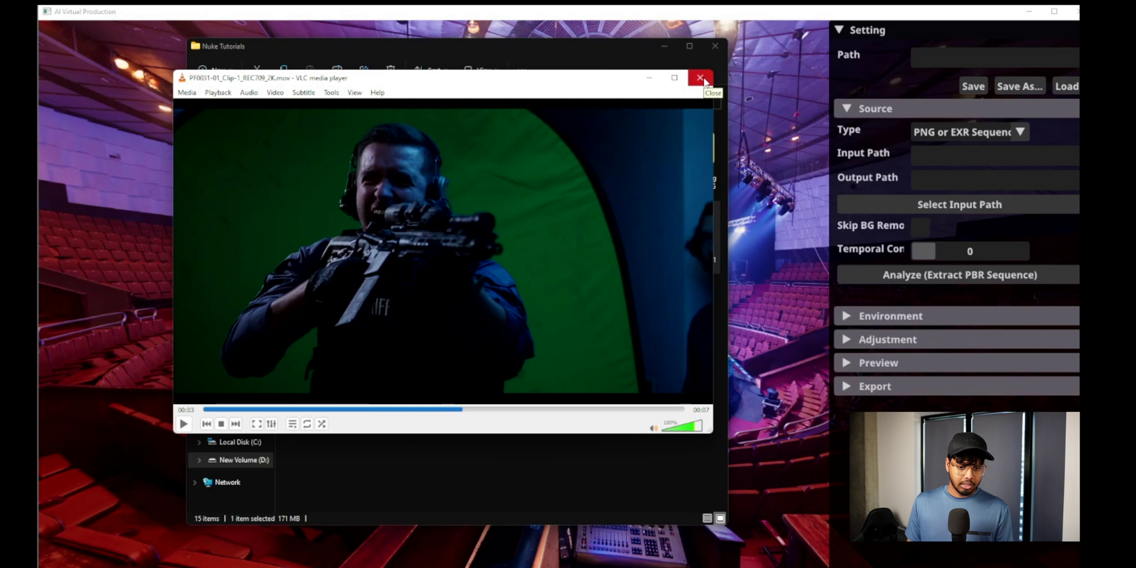
# - Close the media player and Explorer, then set the input path to Nuke Tutorials > Beeble > bgremoval
pyautogui.click(699, 78)
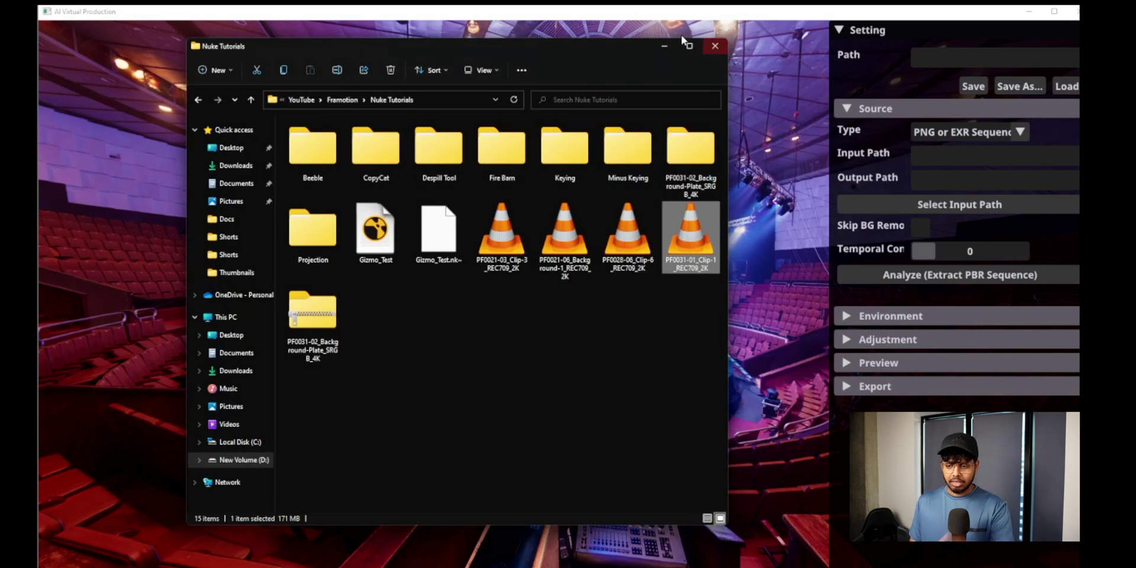
pyautogui.click(663, 46)
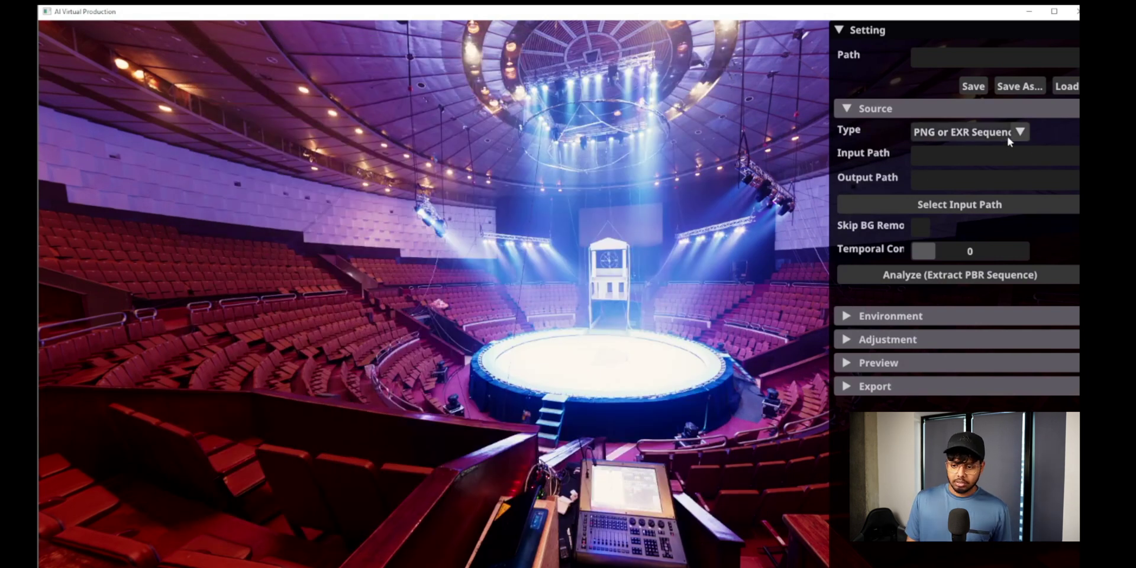
pyautogui.click(974, 203)
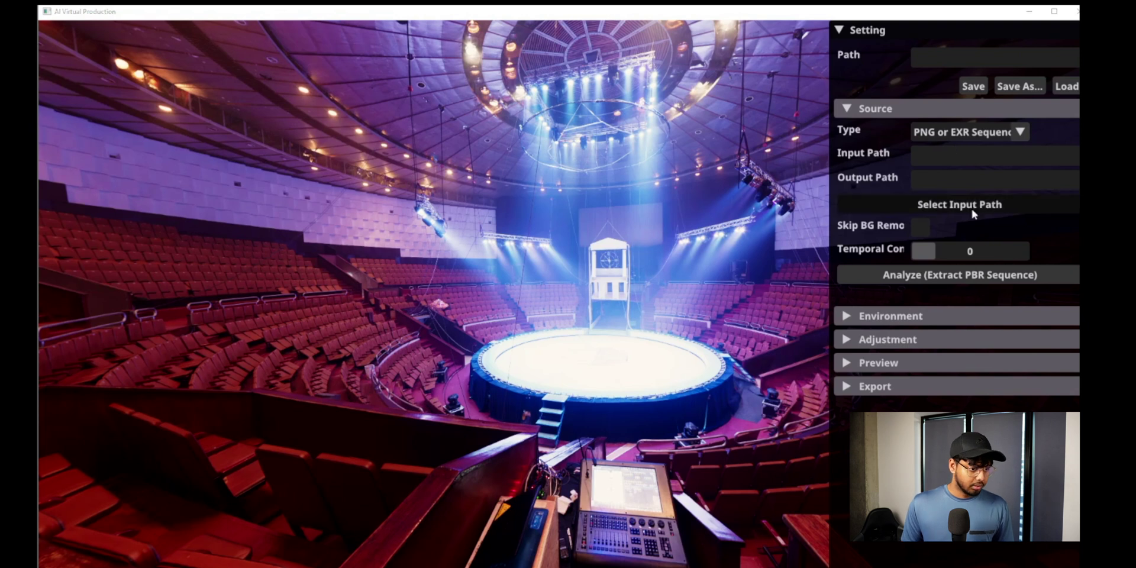
pyautogui.doubleClick(290, 103)
pyautogui.doubleClick(180, 95)
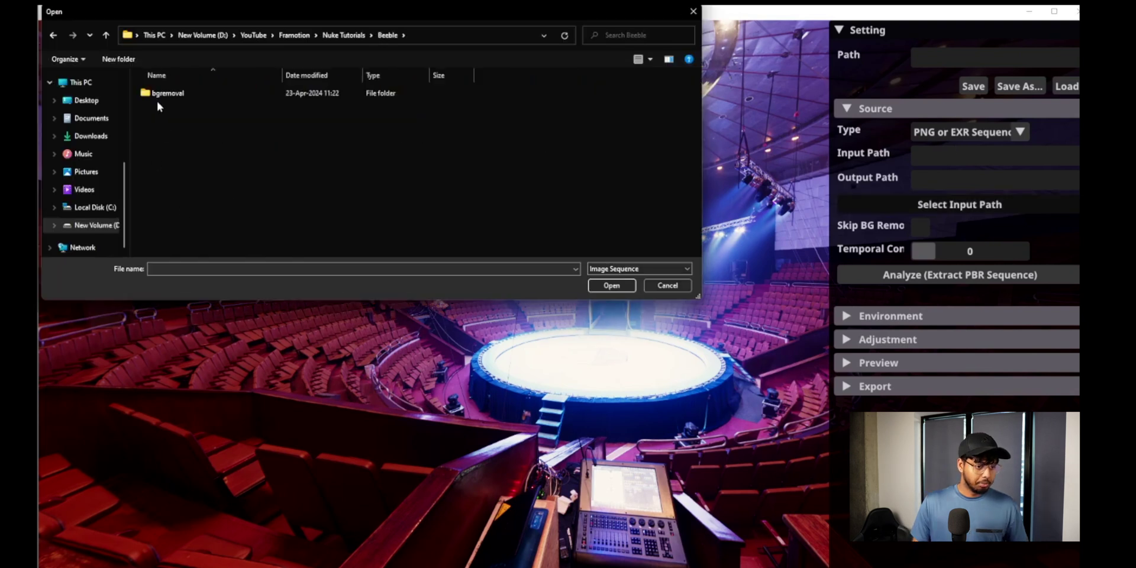
pyautogui.click(168, 94)
pyautogui.press('Return')
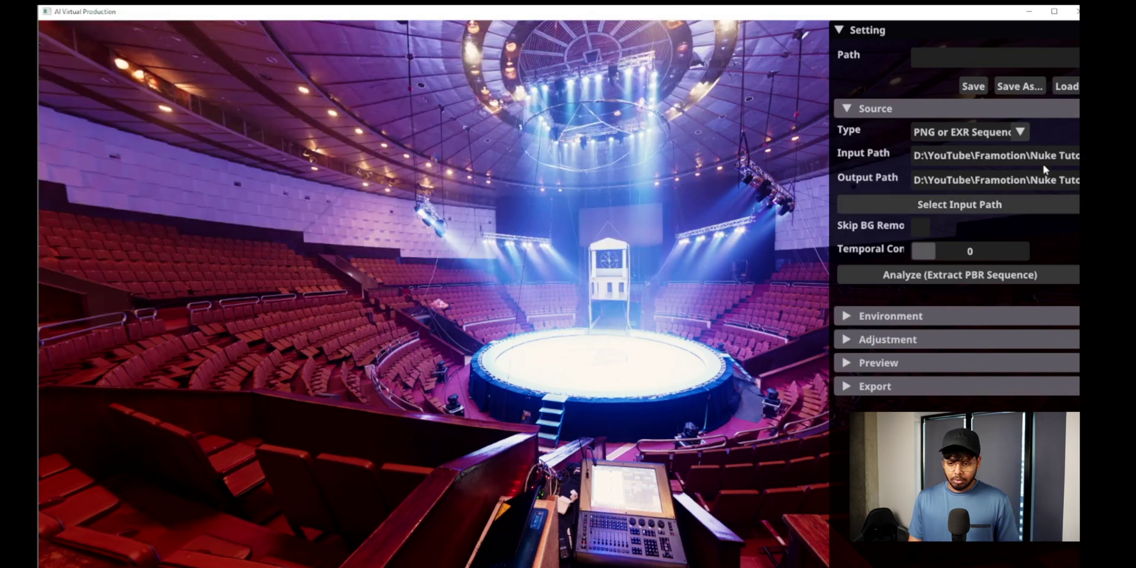
# - Show Task Manager's process list with SwitchLight Studio at about 61% GPU and very high power
pyautogui.moveTo(868, 229)
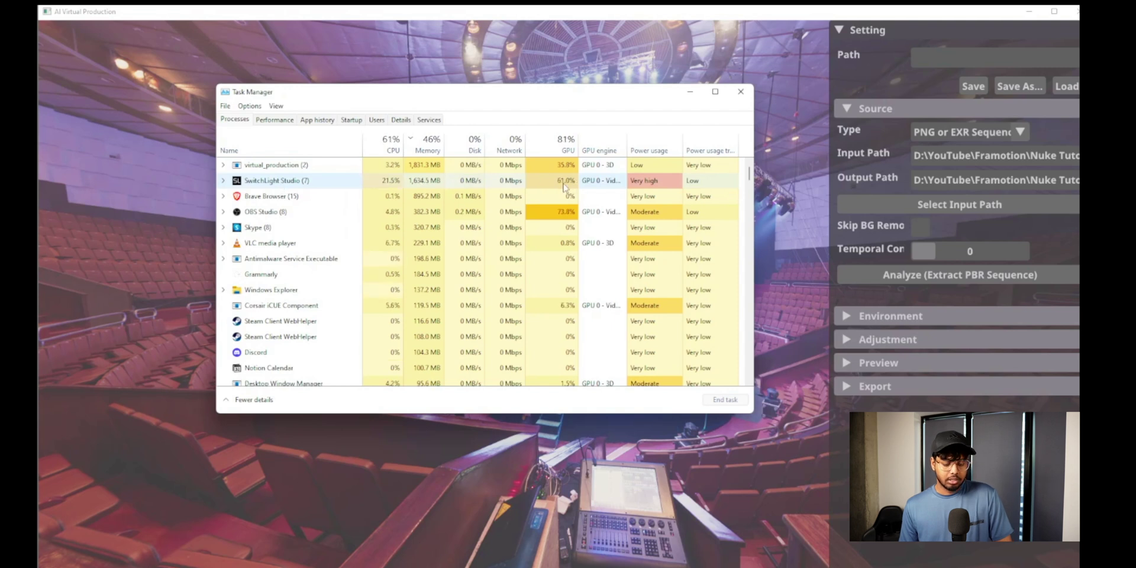
# - Switch Task Manager through the Services tab to the Performance tab's GPU graphs
pyautogui.click(429, 120)
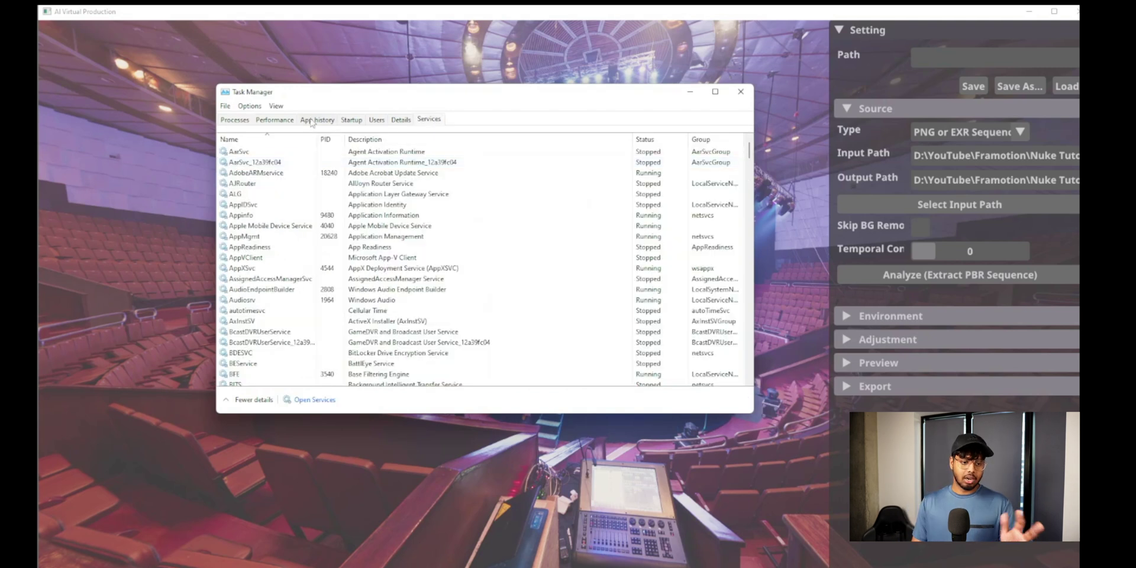
pyautogui.click(275, 120)
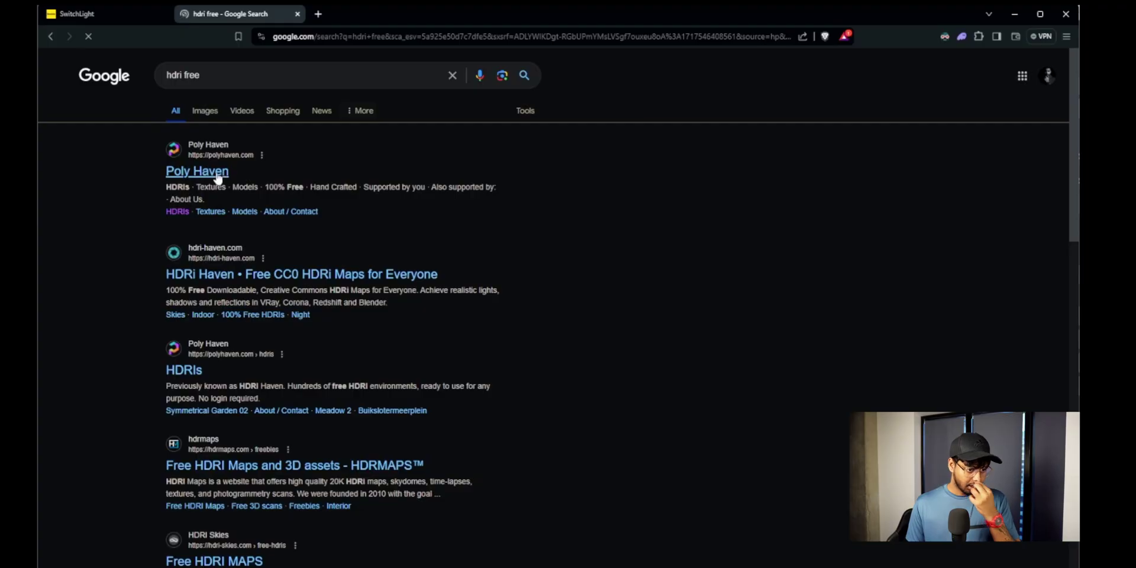
# - Go to the Poly Haven website and enter its HDRI library
pyautogui.click(216, 175)
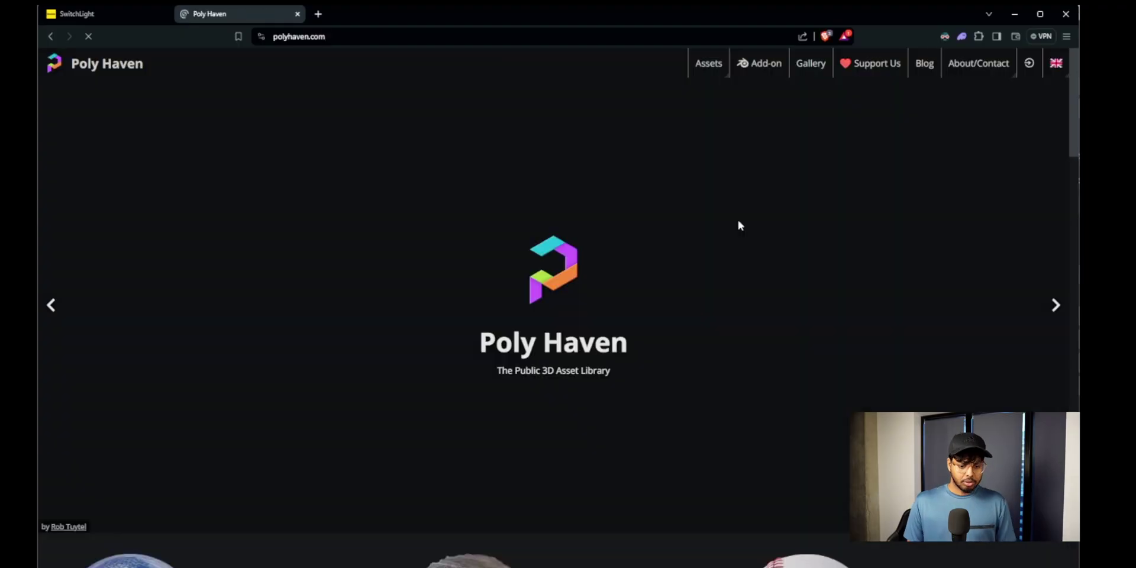
pyautogui.scroll(-5, 856, 223)
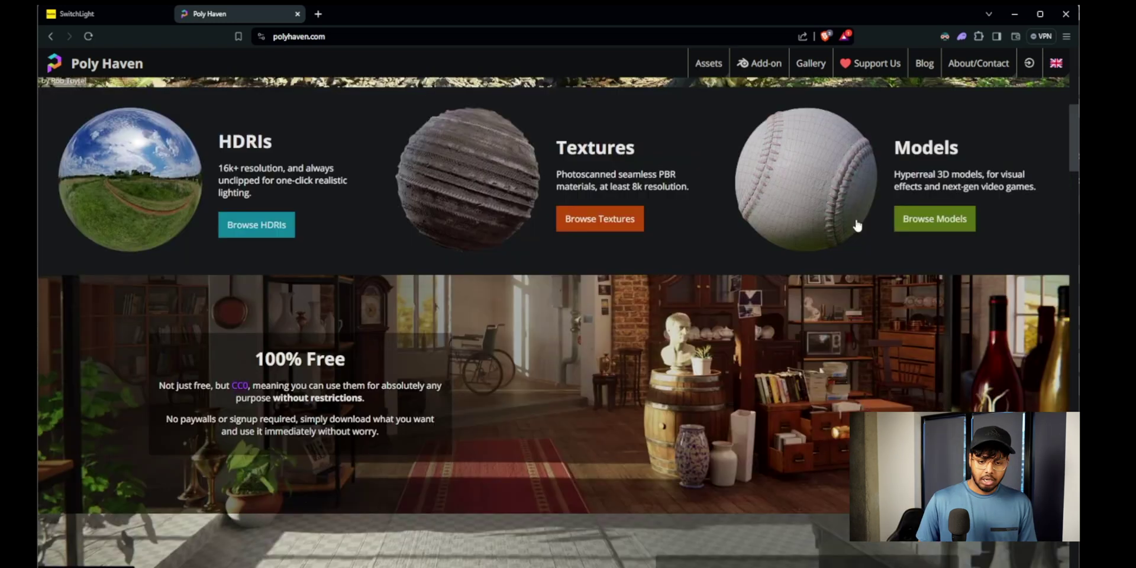
pyautogui.scroll(-2, 857, 225)
pyautogui.scroll(4, 862, 229)
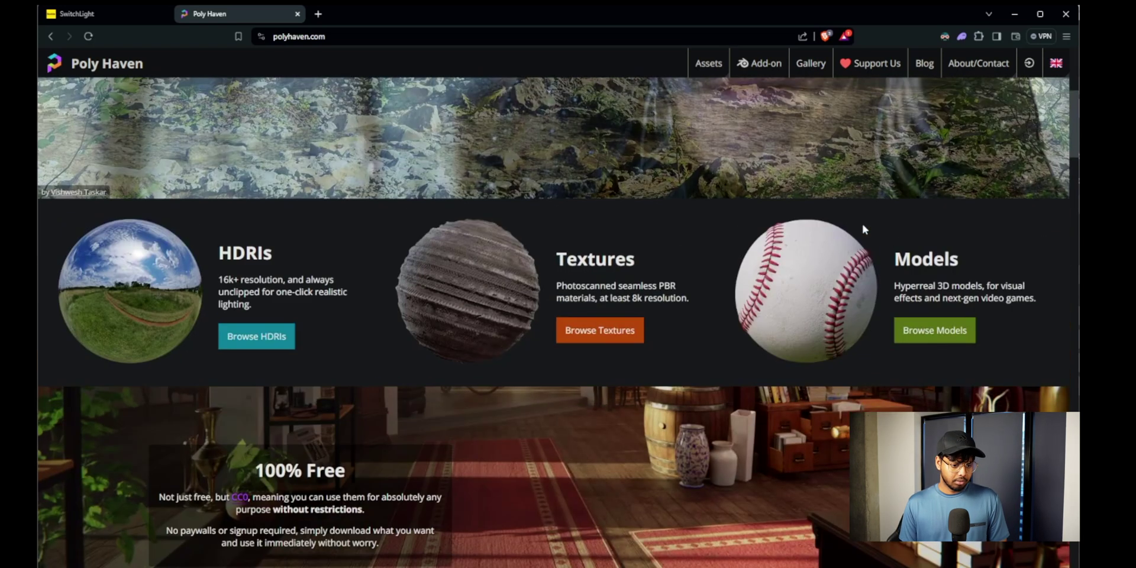
pyautogui.click(272, 336)
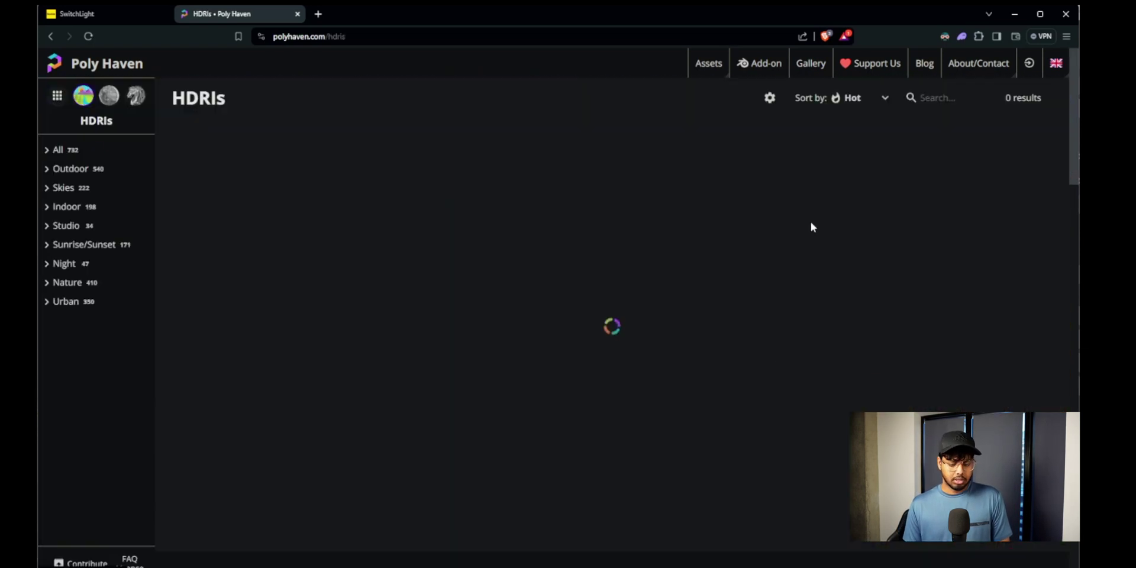
# - Filter HDRIs to Indoor > Urban and open the Fireplace HDRI download page
pyautogui.click(46, 134)
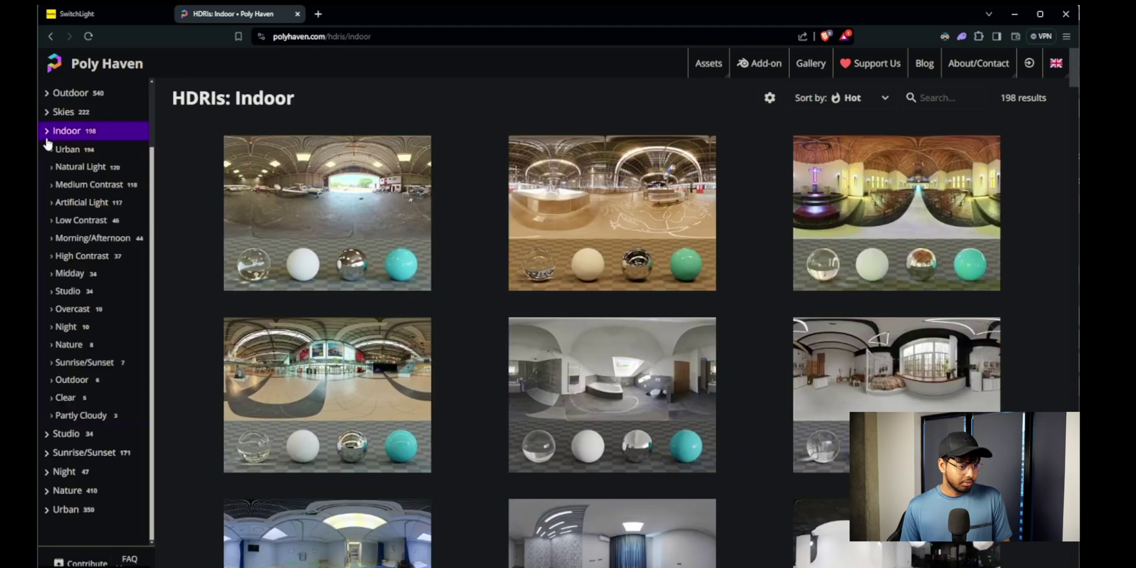
pyautogui.click(53, 152)
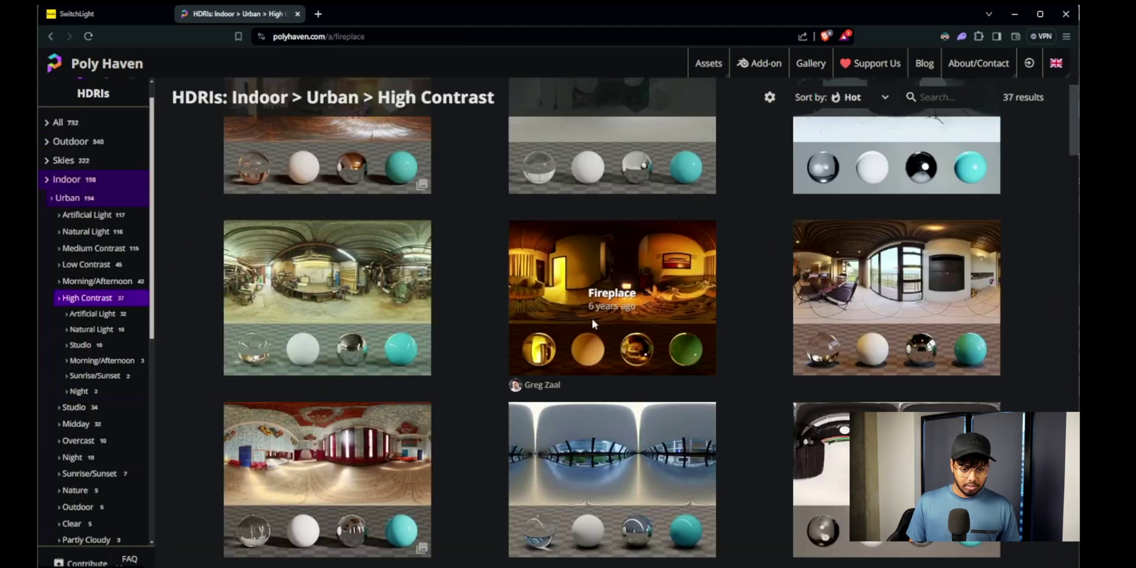
pyautogui.click(591, 317)
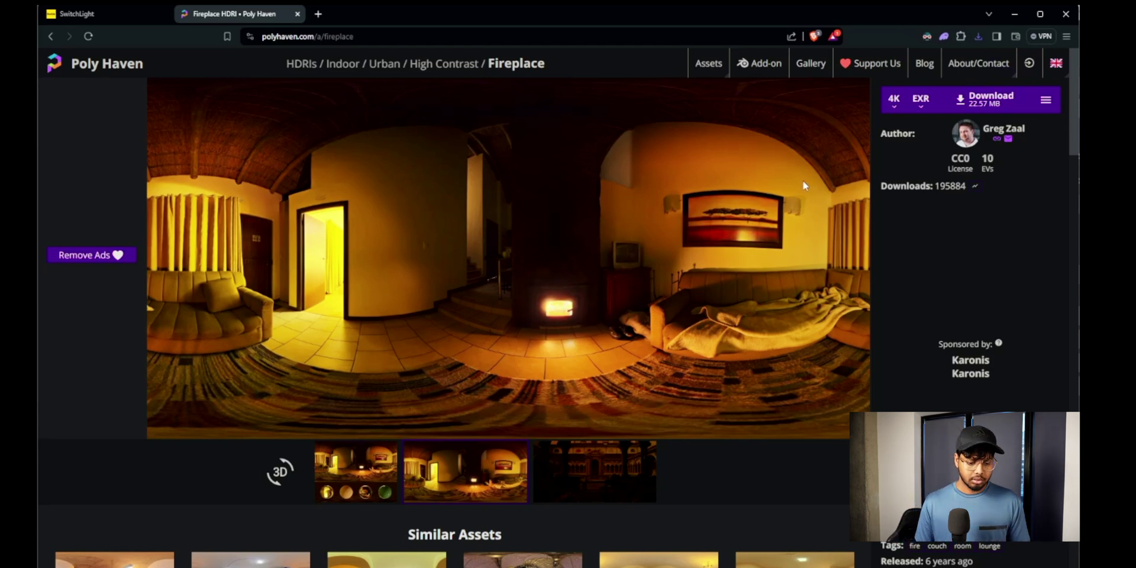
pyautogui.scroll(-4, 769, 260)
pyautogui.scroll(-3, 768, 260)
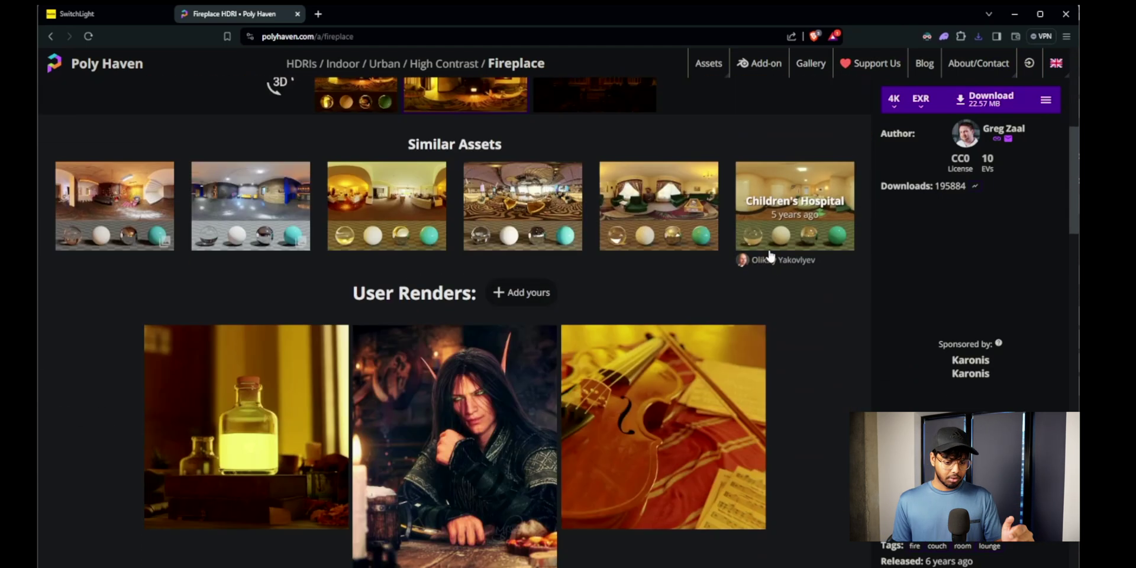
pyautogui.scroll(7, 769, 257)
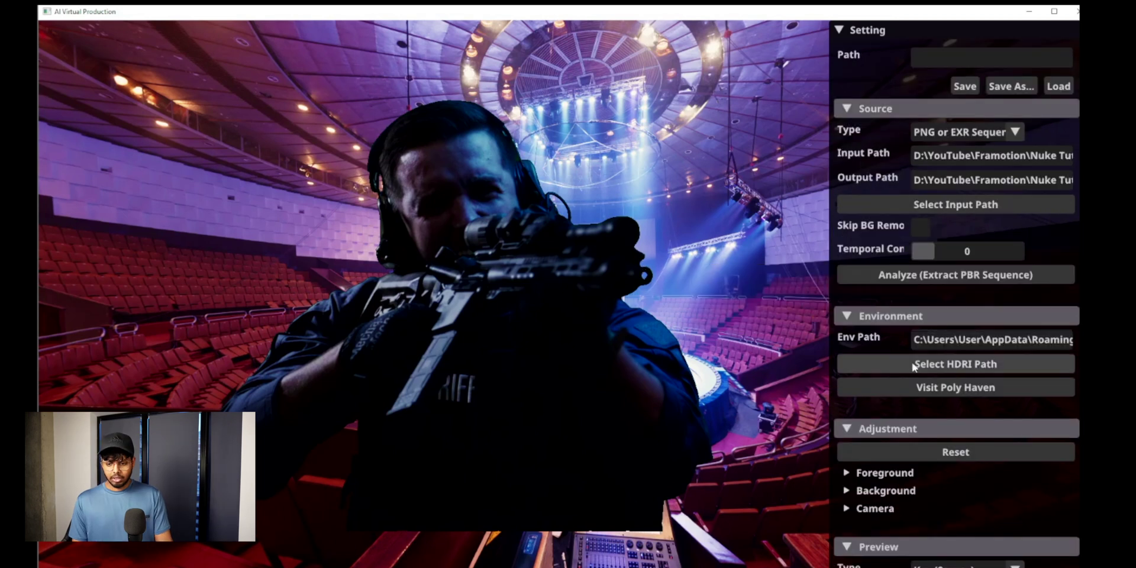
# - Expand the Export section and keep PNG as the export format
pyautogui.scroll(-3, 866, 316)
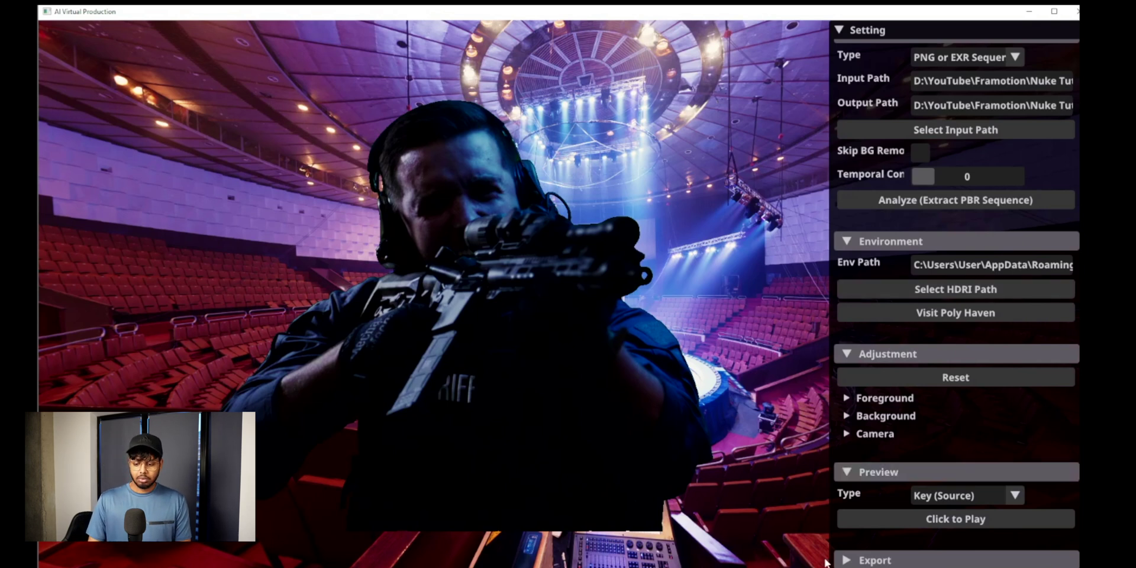
pyautogui.click(852, 559)
pyautogui.scroll(-3, 982, 498)
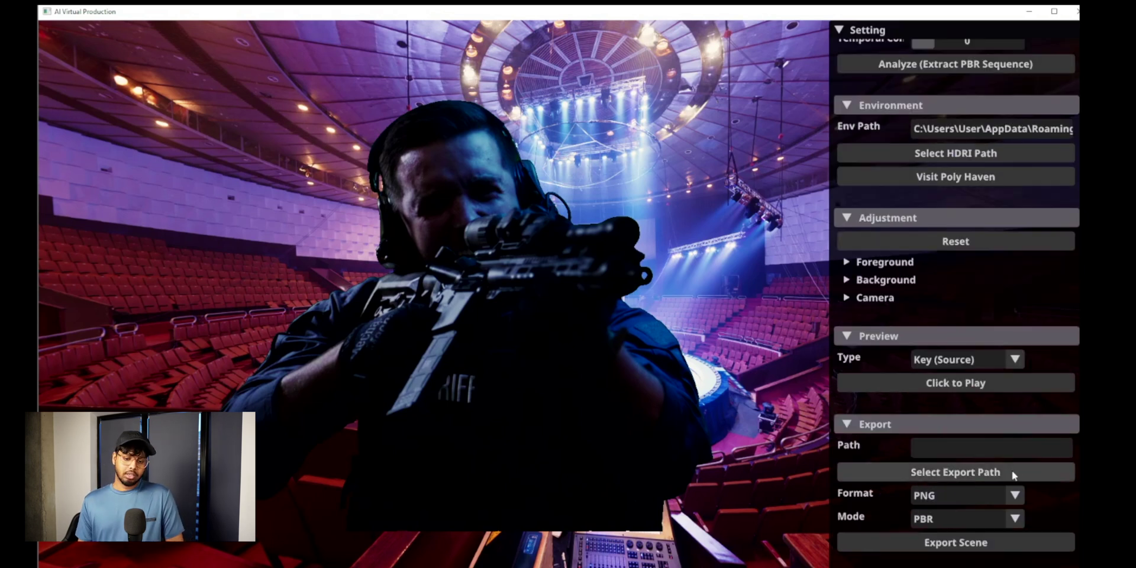
pyautogui.click(1014, 497)
pyautogui.click(1053, 492)
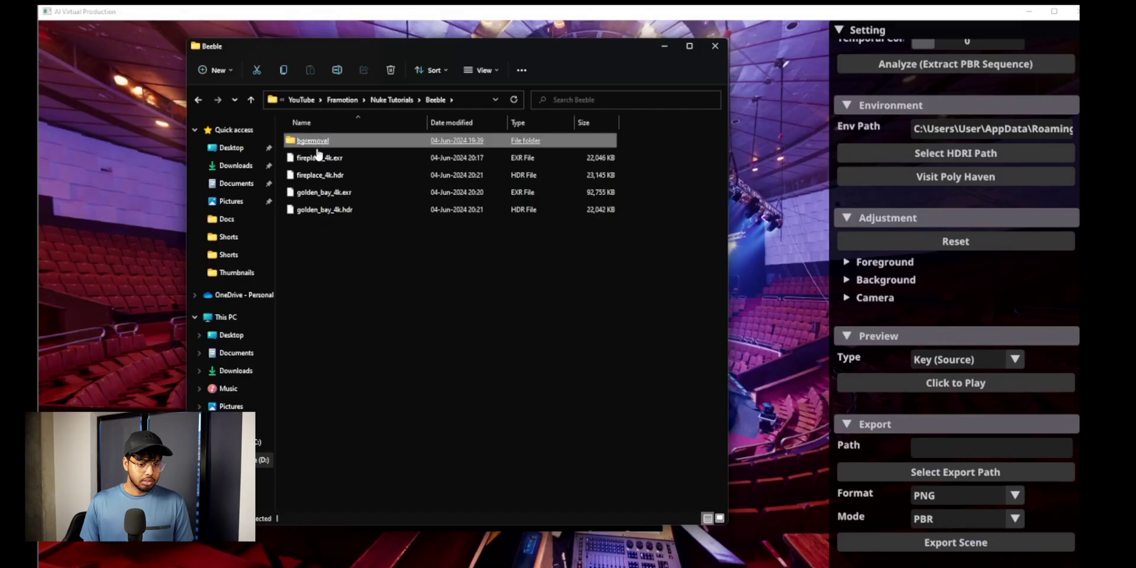
# - Inspect the depth and normal pass folders in bgremoval > materials_BxtW, then close Explorer
pyautogui.doubleClick(322, 140)
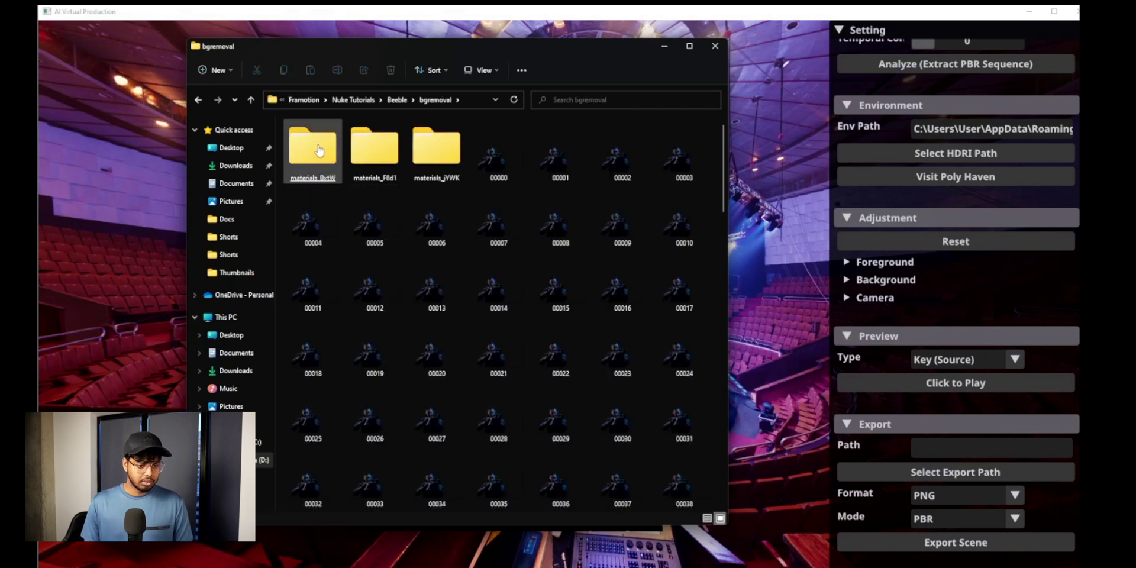
pyautogui.doubleClick(320, 151)
pyautogui.doubleClick(319, 150)
pyautogui.hotkey('alt', 'Left')
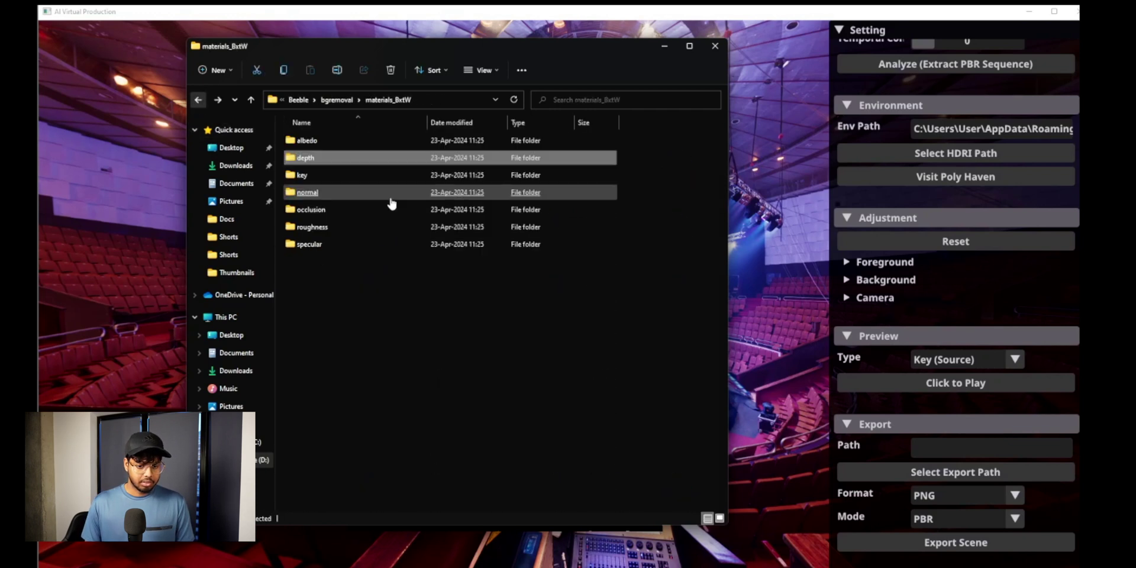
pyautogui.doubleClick(331, 192)
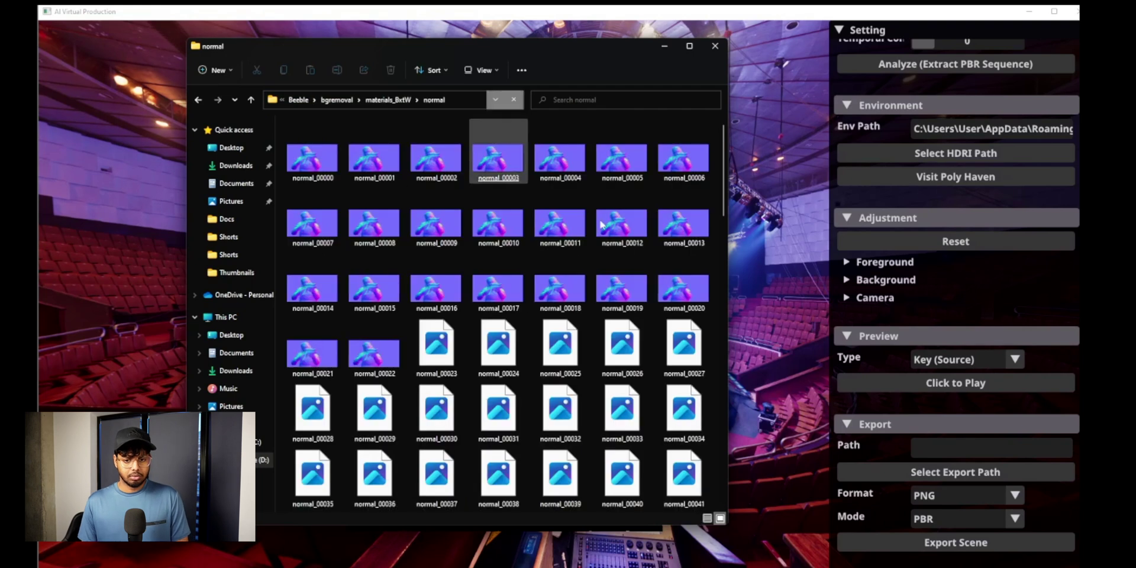
pyautogui.click(974, 393)
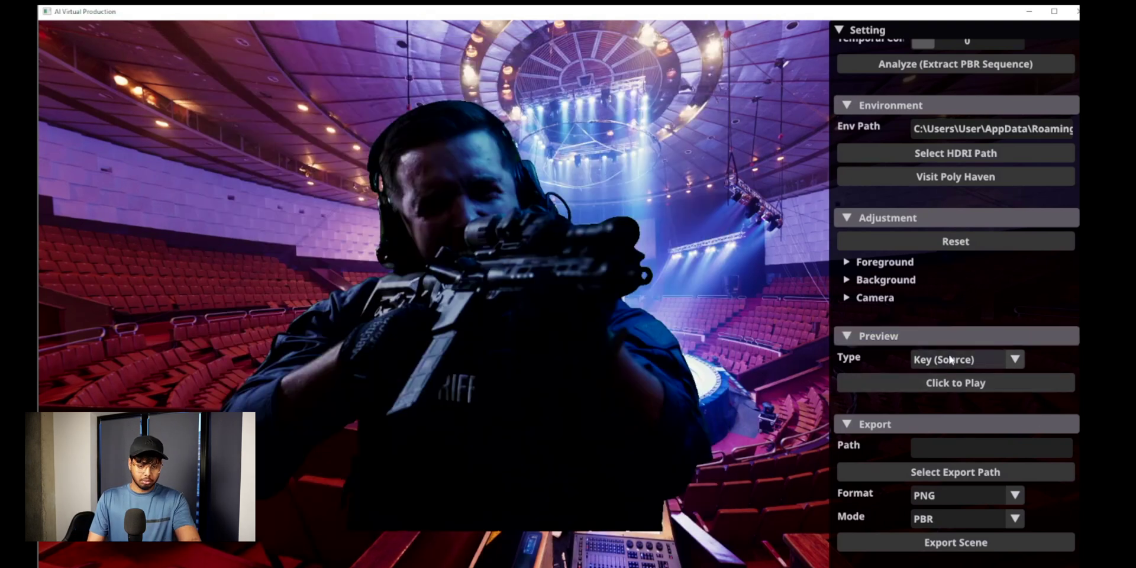
# - Play and pause the composited preview, with Preview Type set to Render
pyautogui.click(973, 383)
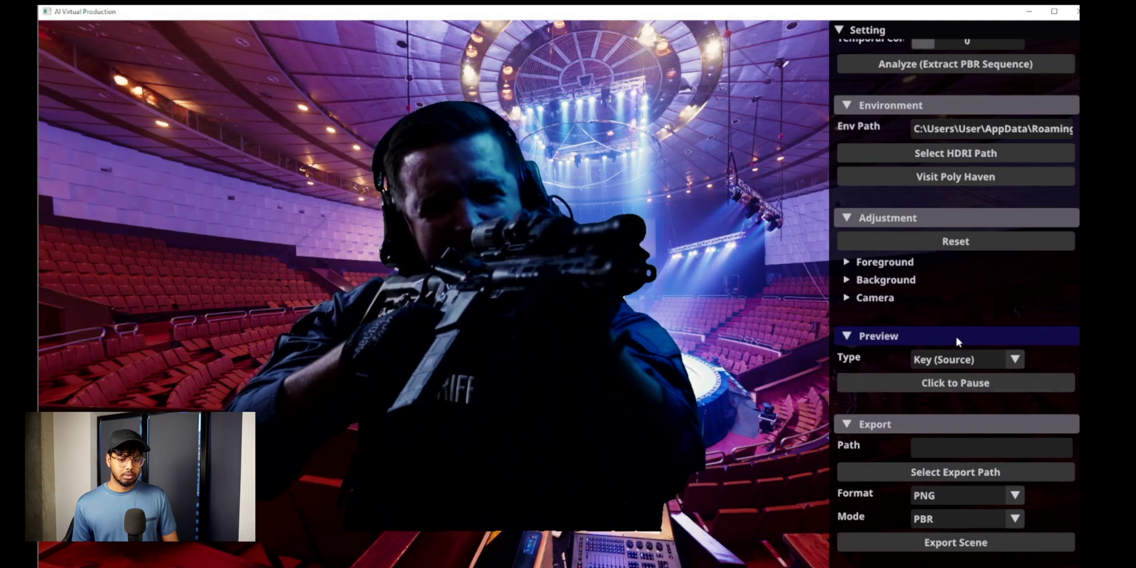
pyautogui.click(1006, 382)
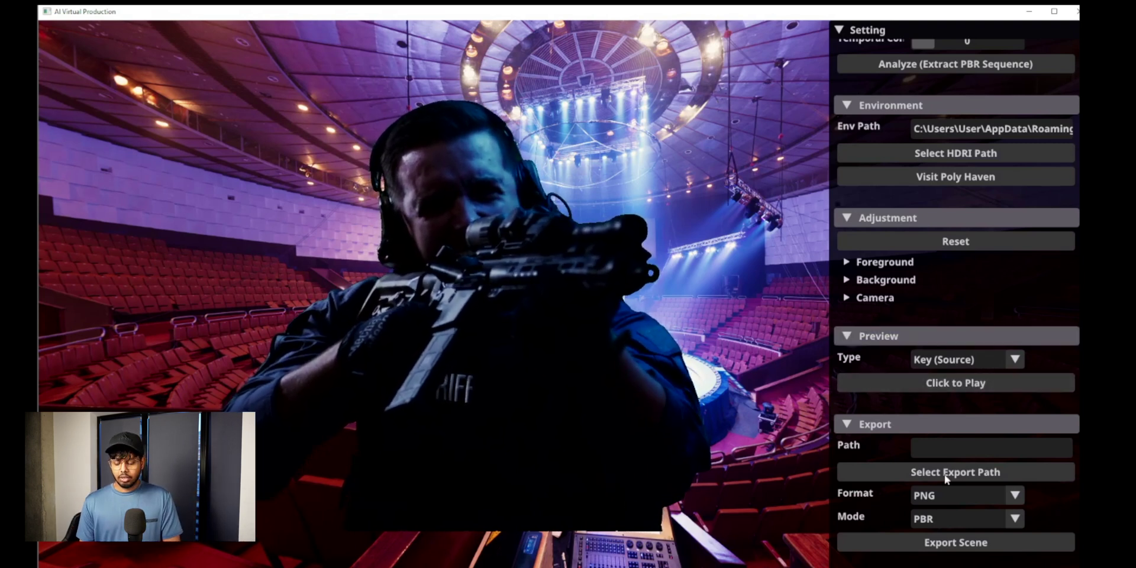
pyautogui.click(970, 359)
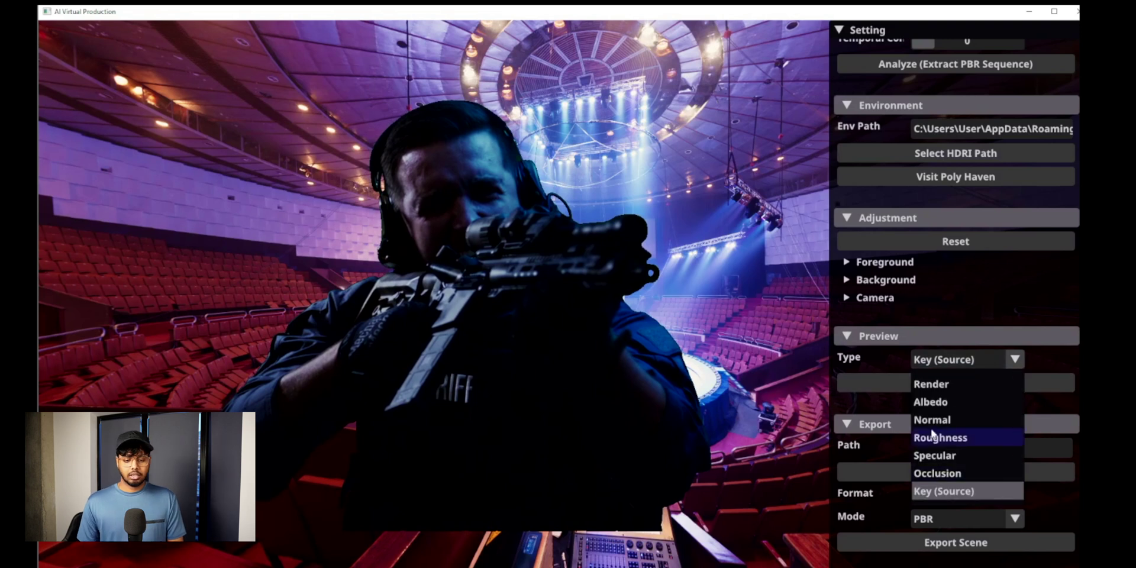
pyautogui.click(936, 385)
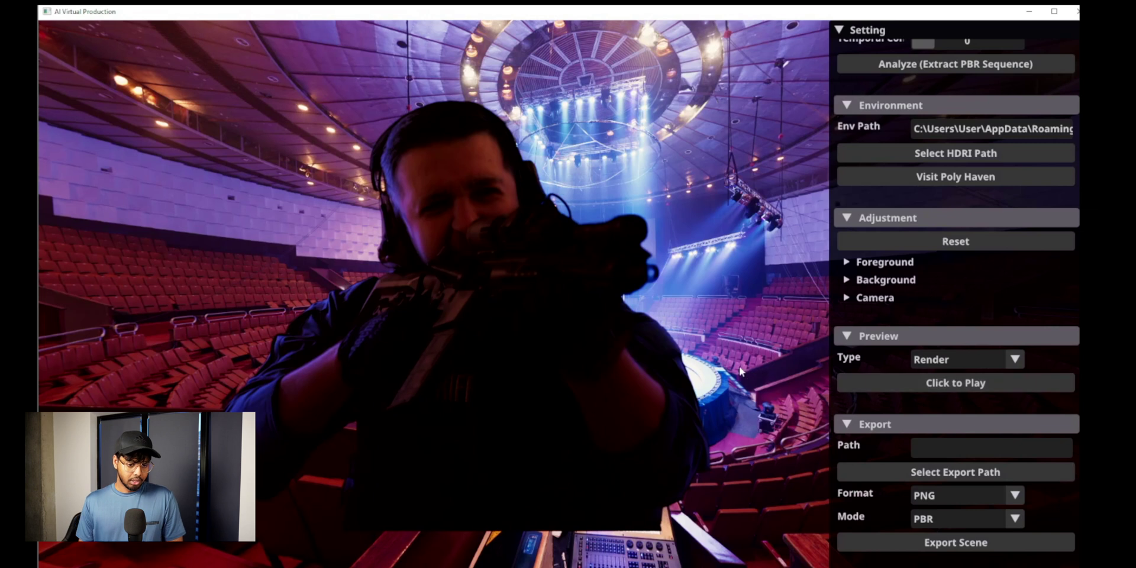
# - Replay the relit preview, compare it with Key (Source), then return to Render
pyautogui.click(958, 383)
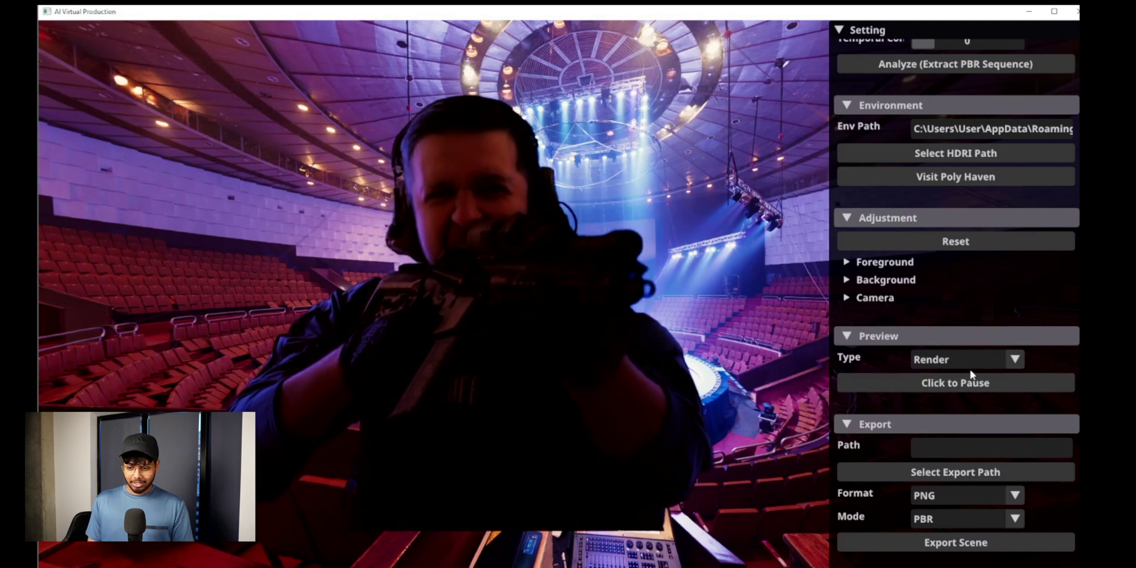
pyautogui.click(953, 384)
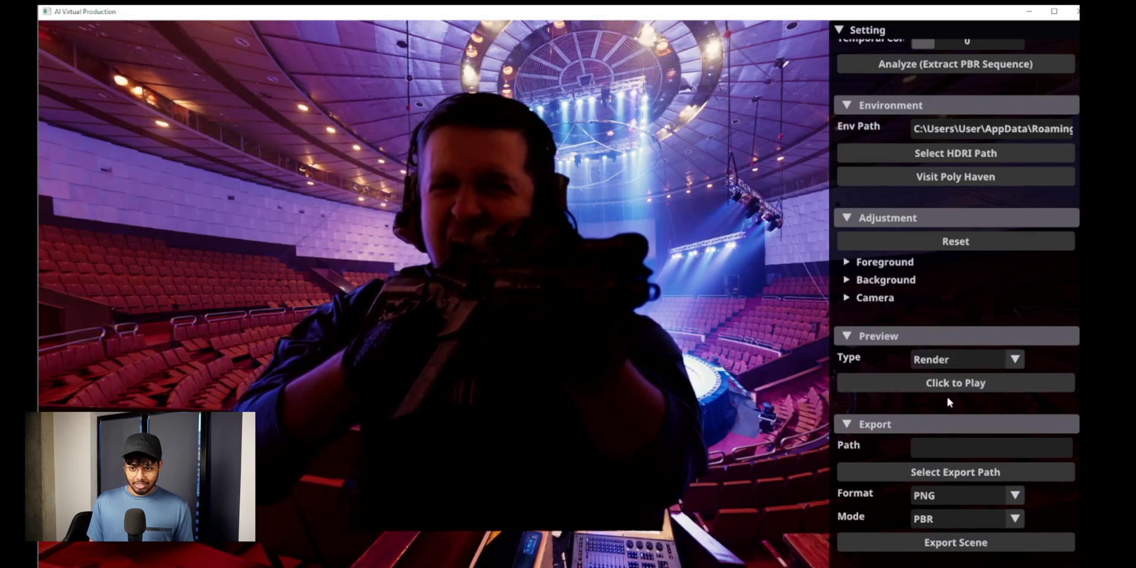
pyautogui.click(977, 362)
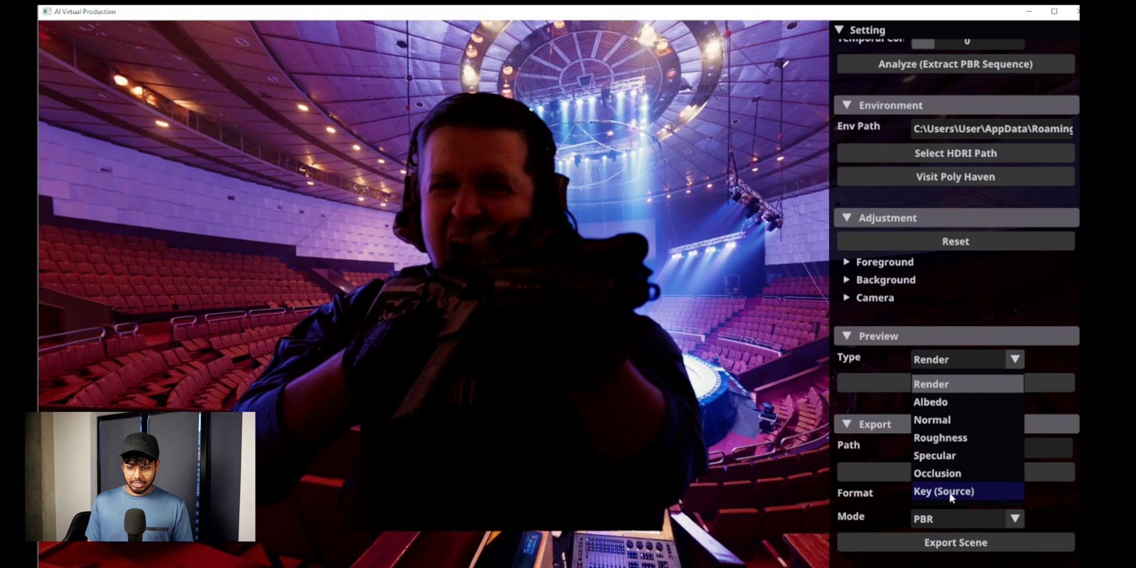
pyautogui.click(950, 494)
pyautogui.click(985, 362)
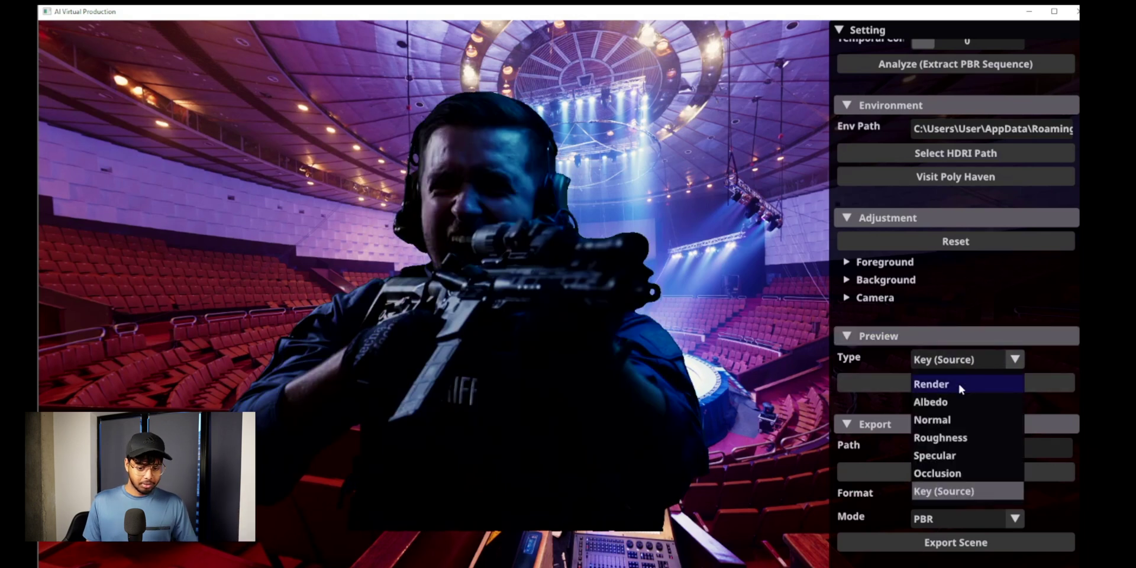
pyautogui.click(959, 386)
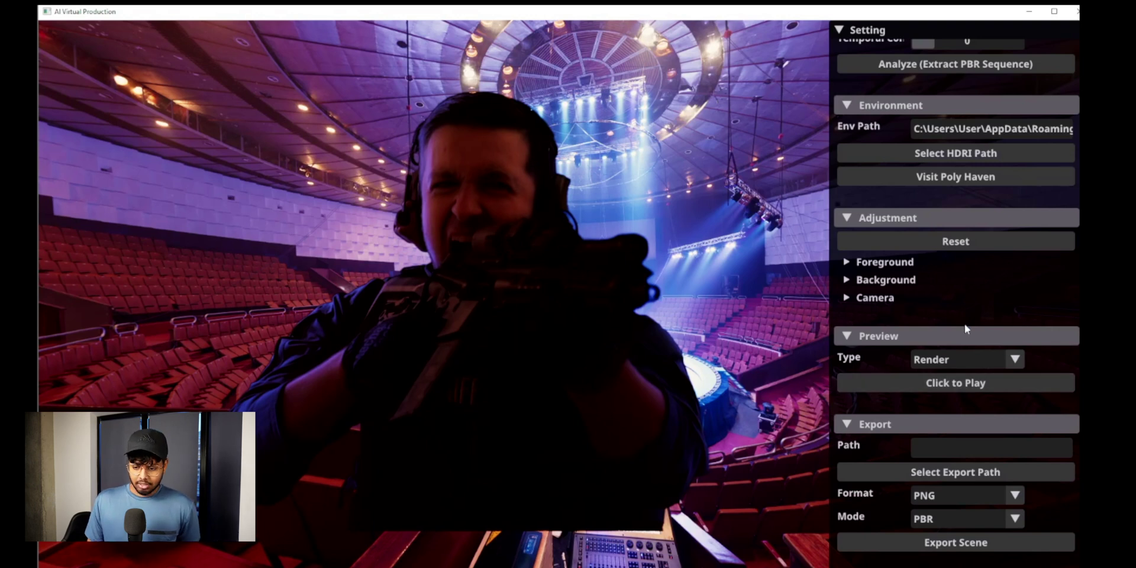
pyautogui.click(982, 358)
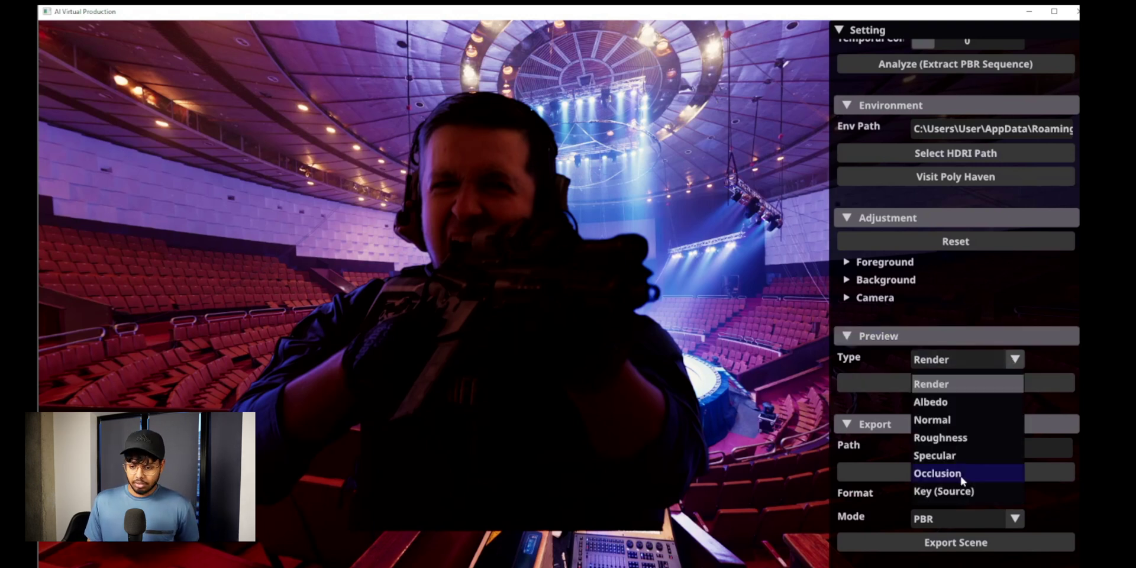
pyautogui.click(957, 492)
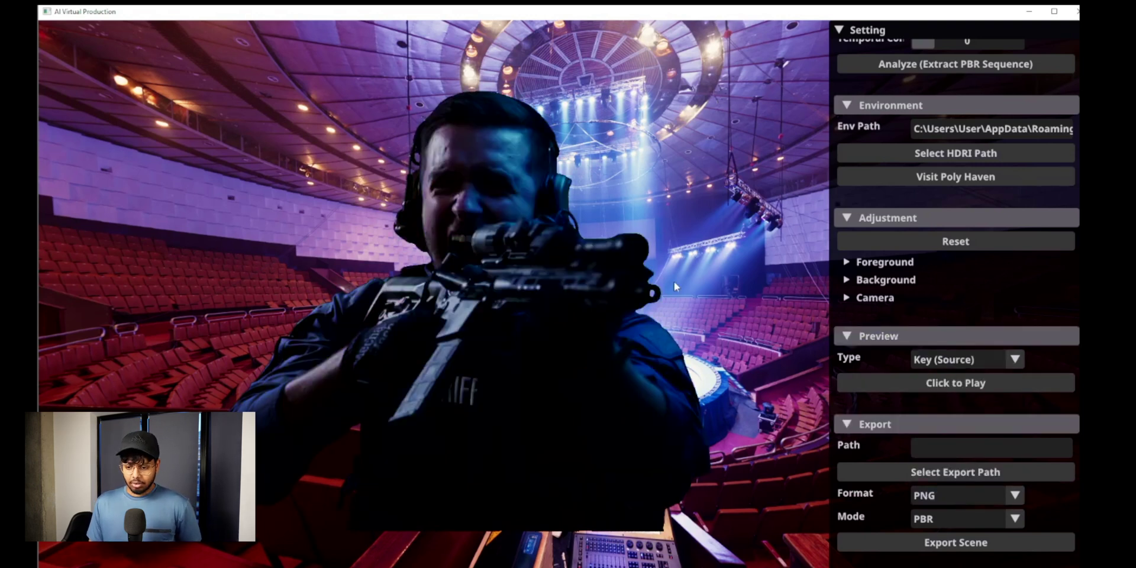
pyautogui.click(1015, 360)
pyautogui.click(965, 402)
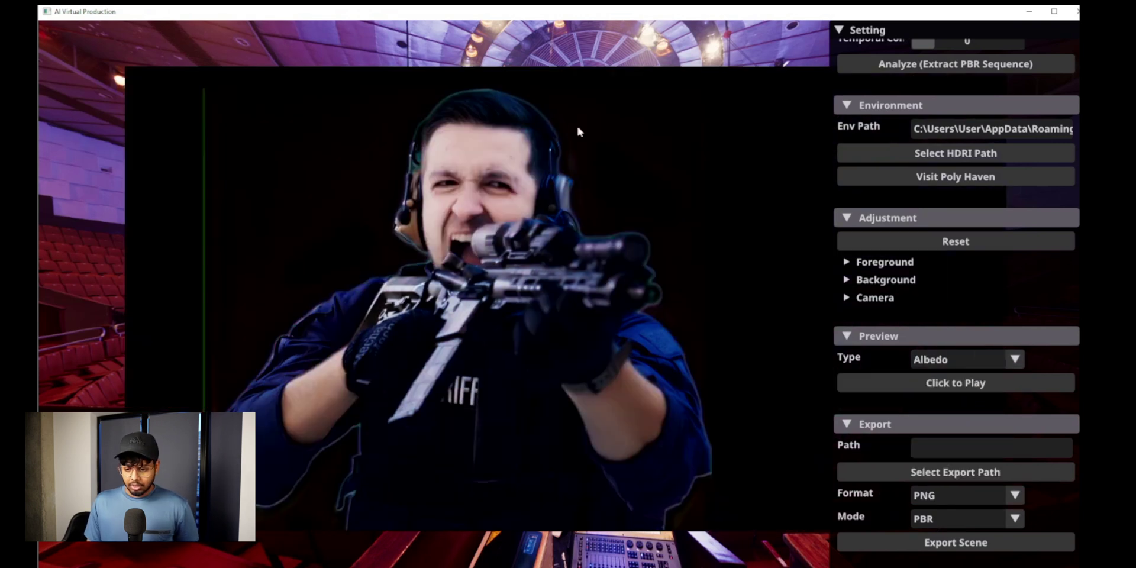
pyautogui.click(1000, 359)
pyautogui.click(958, 416)
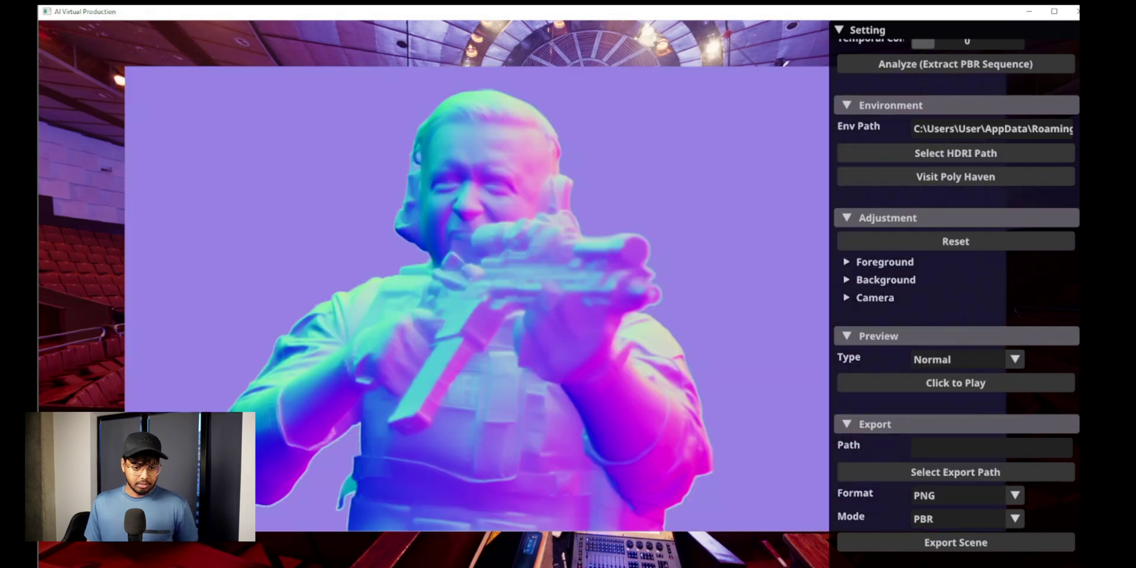
pyautogui.click(1006, 359)
pyautogui.click(947, 430)
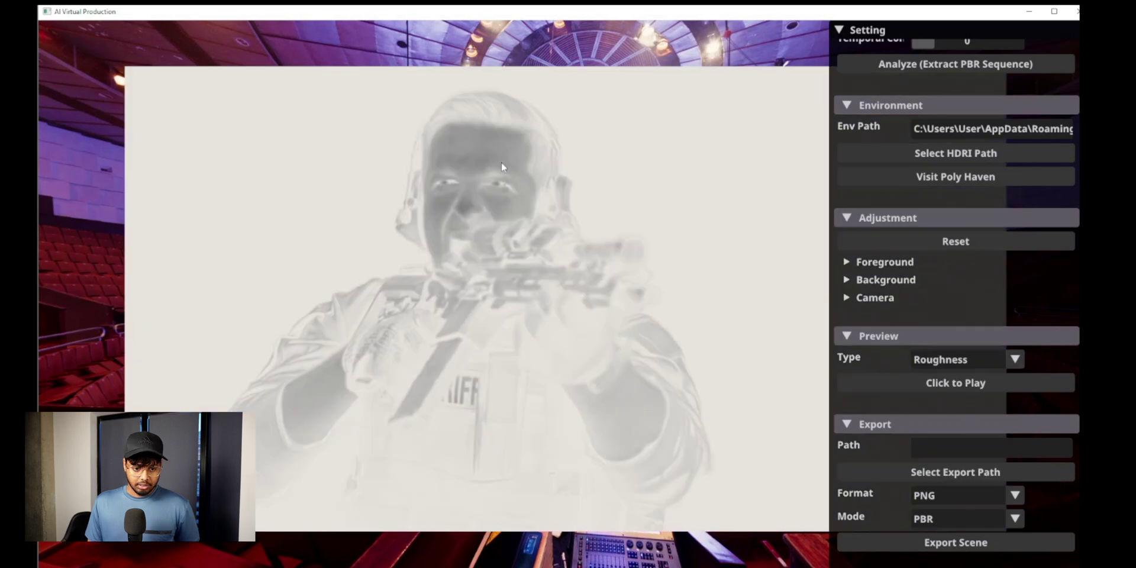
pyautogui.click(995, 359)
pyautogui.click(947, 444)
pyautogui.click(1000, 357)
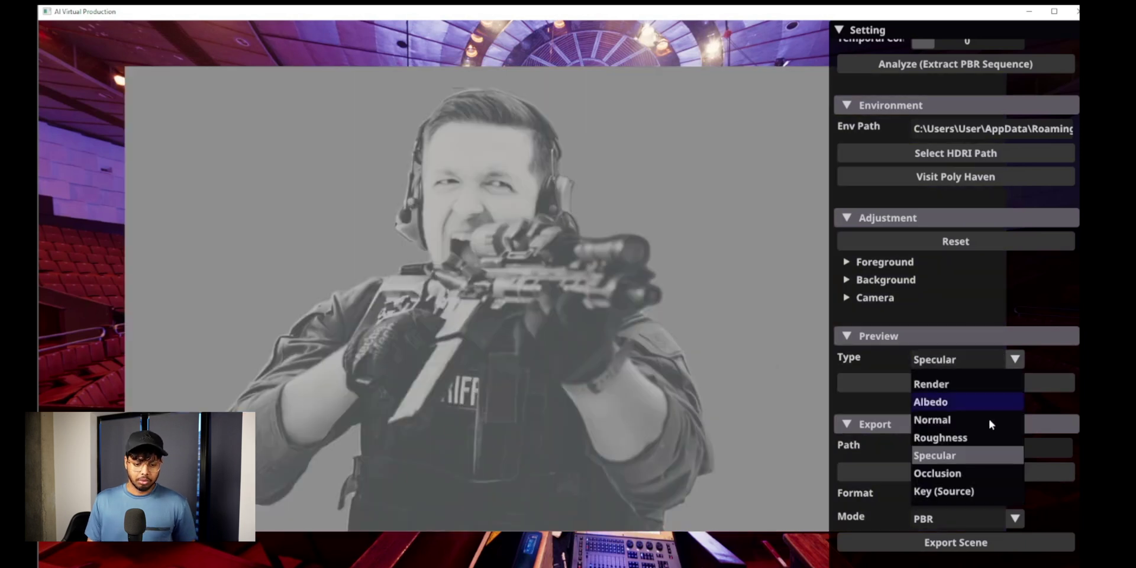
pyautogui.click(976, 473)
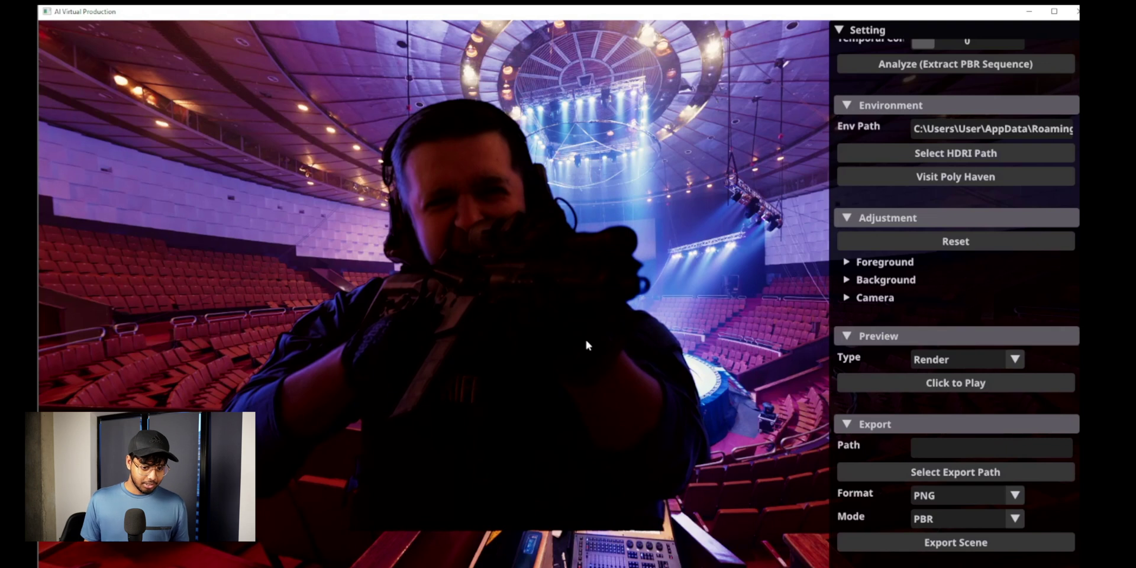
# - Rotate the arena HDRI toward the red seating and expand the Foreground adjustments
pyautogui.moveTo(755, 187); pyautogui.dragTo(608, 157)
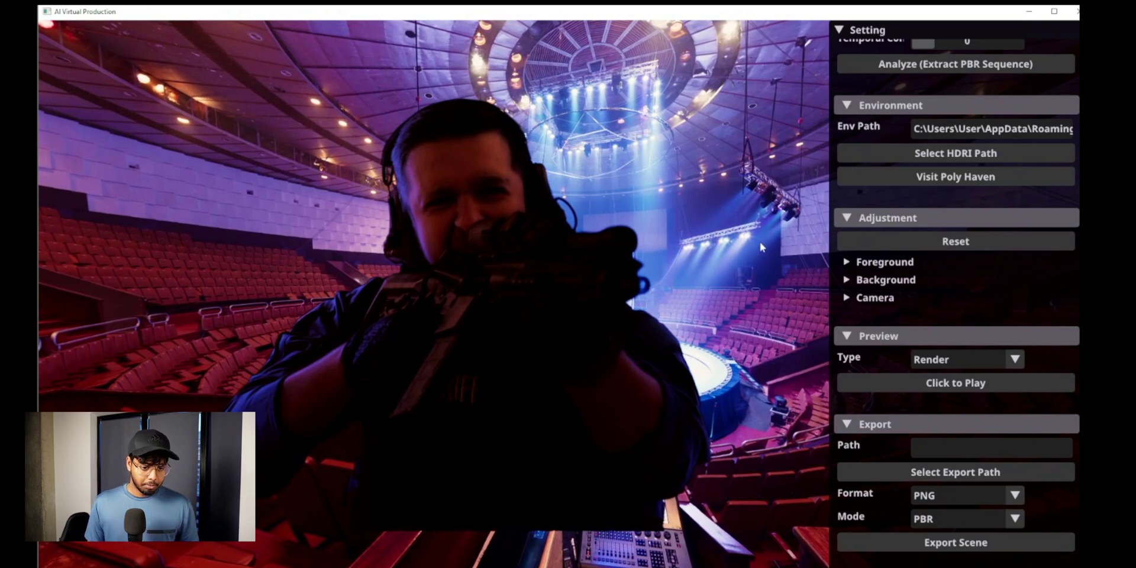
pyautogui.moveTo(766, 239); pyautogui.dragTo(434, 192)
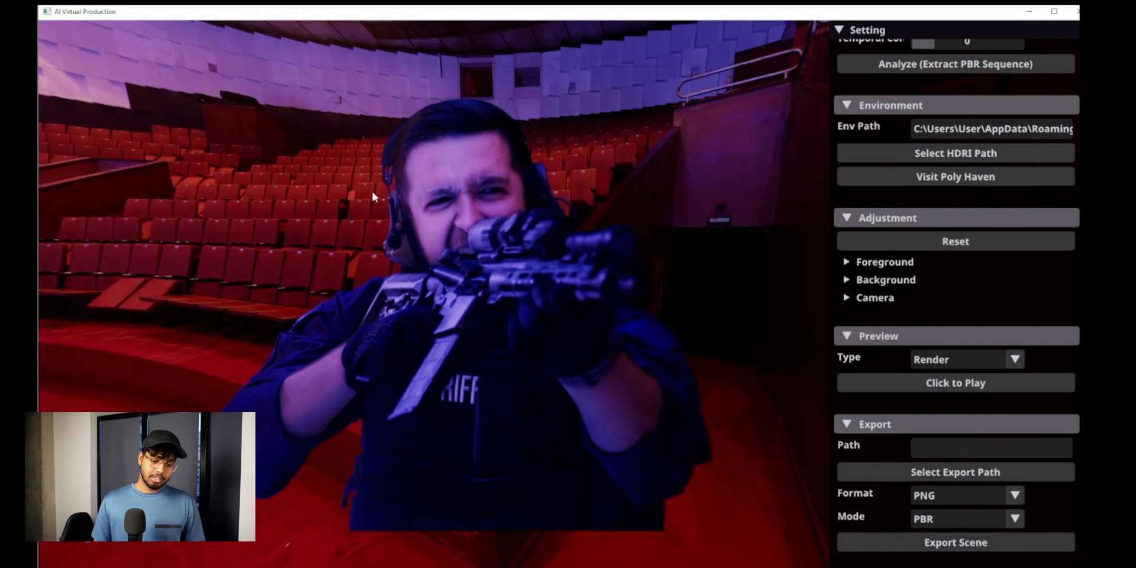
pyautogui.click(955, 383)
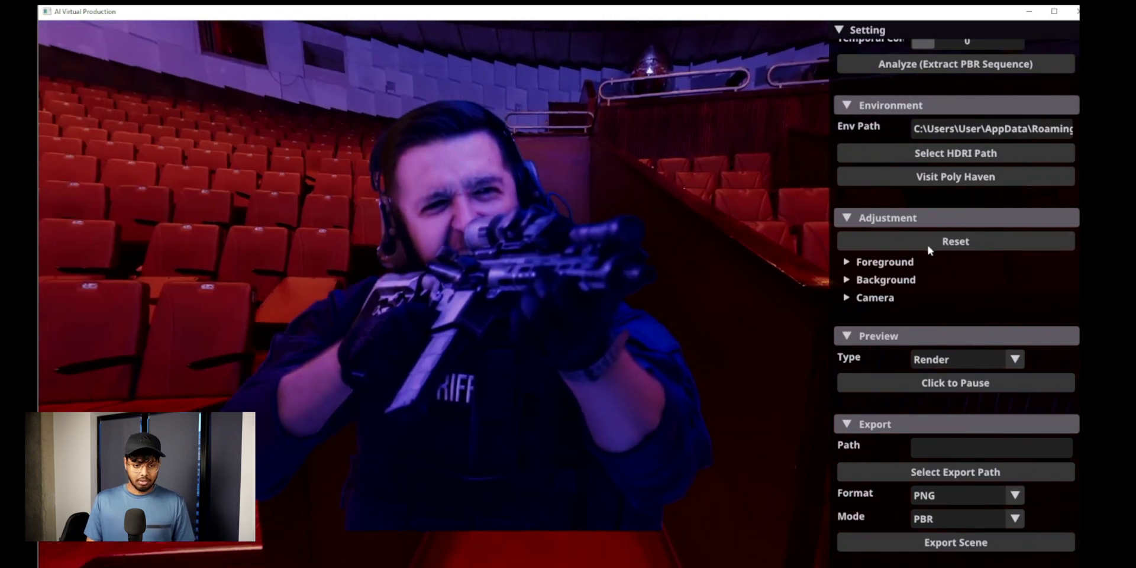
pyautogui.click(992, 388)
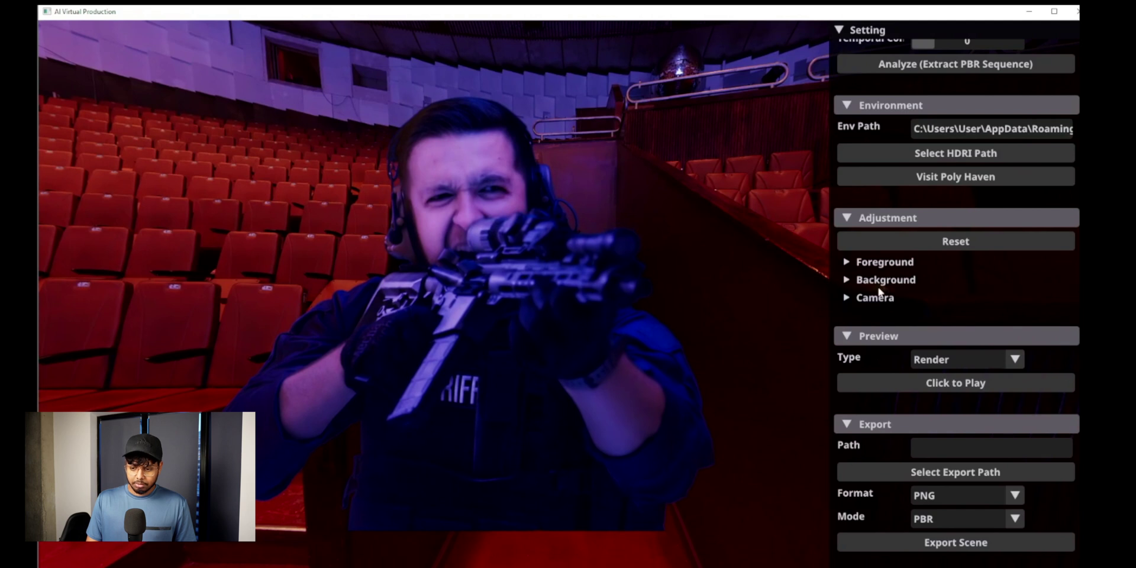
pyautogui.click(846, 262)
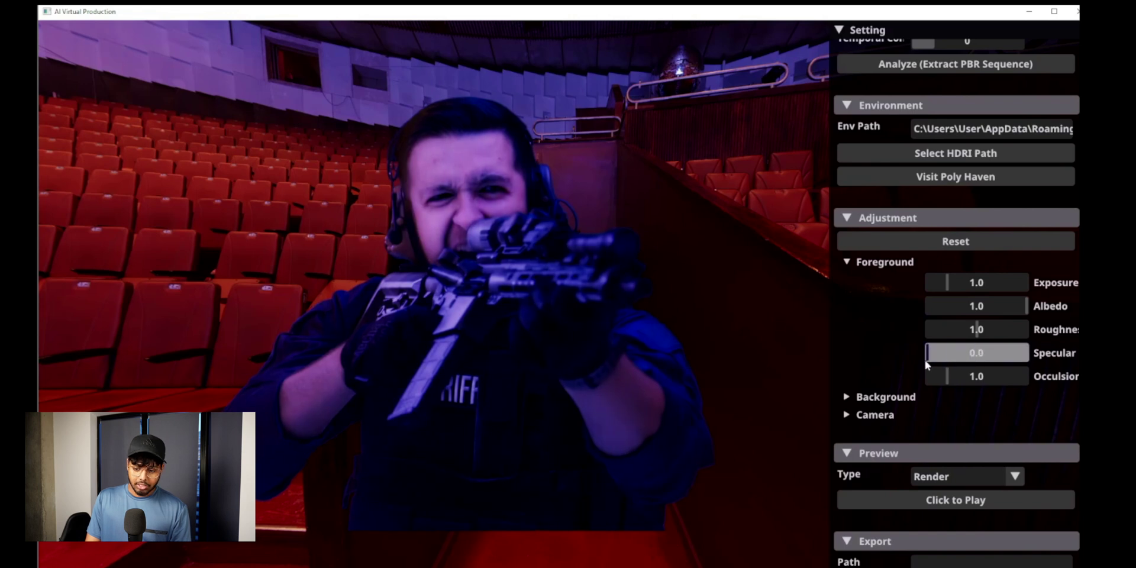
# - Drag the Foreground Specular slider to 0.5 to relight the actor
pyautogui.moveTo(977, 359); pyautogui.dragTo(893, 311)
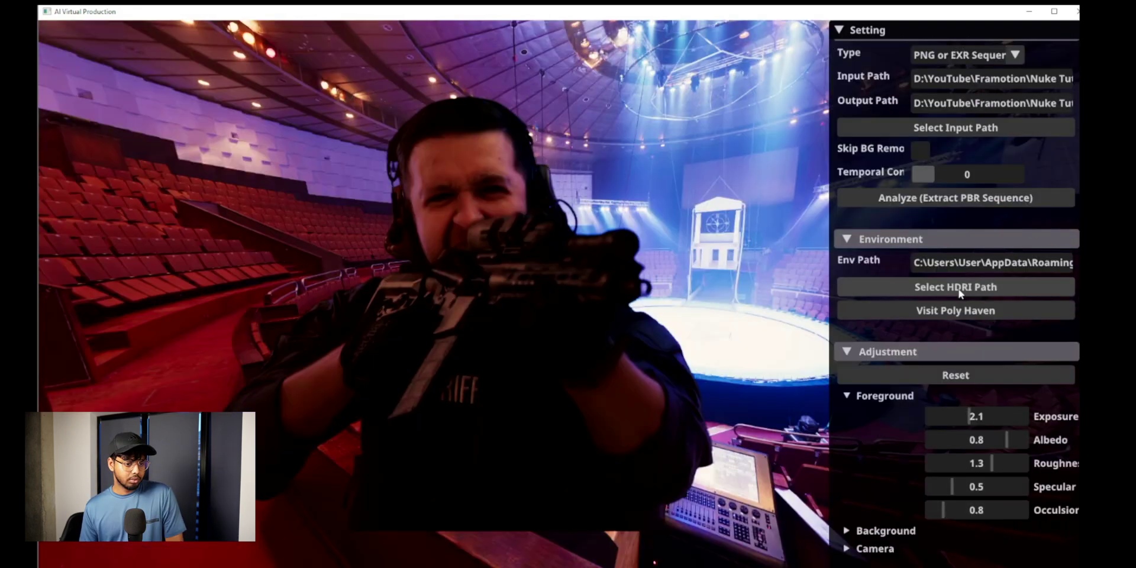
# - Load several HDRIs and rotate each behind the actor, ending on the yellow-curtain studio
pyautogui.click(959, 290)
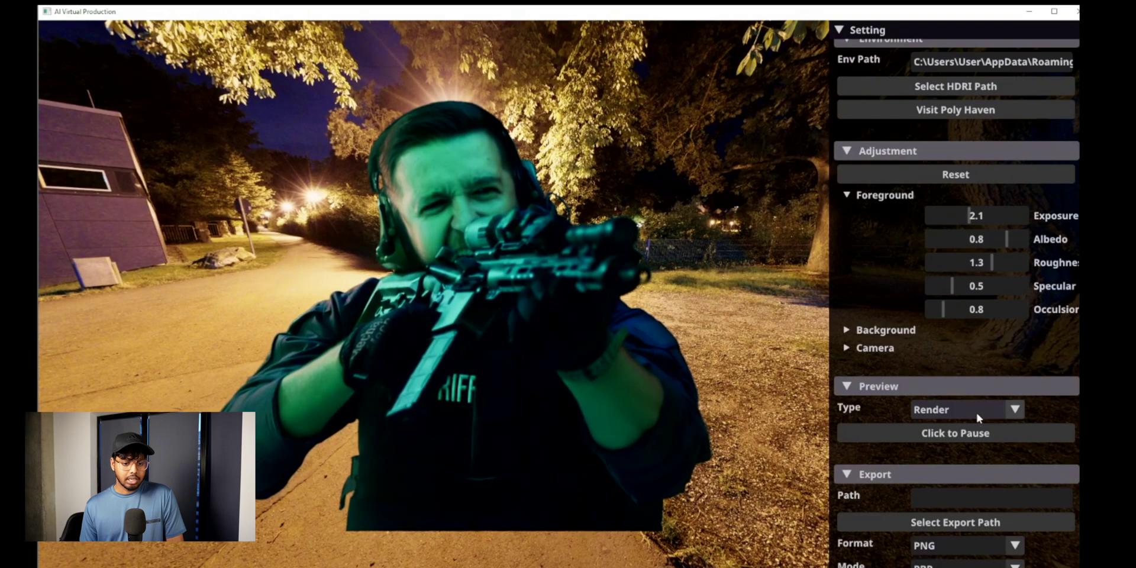
pyautogui.moveTo(663, 231); pyautogui.dragTo(528, 232)
pyautogui.moveTo(341, 92); pyautogui.dragTo(391, 174)
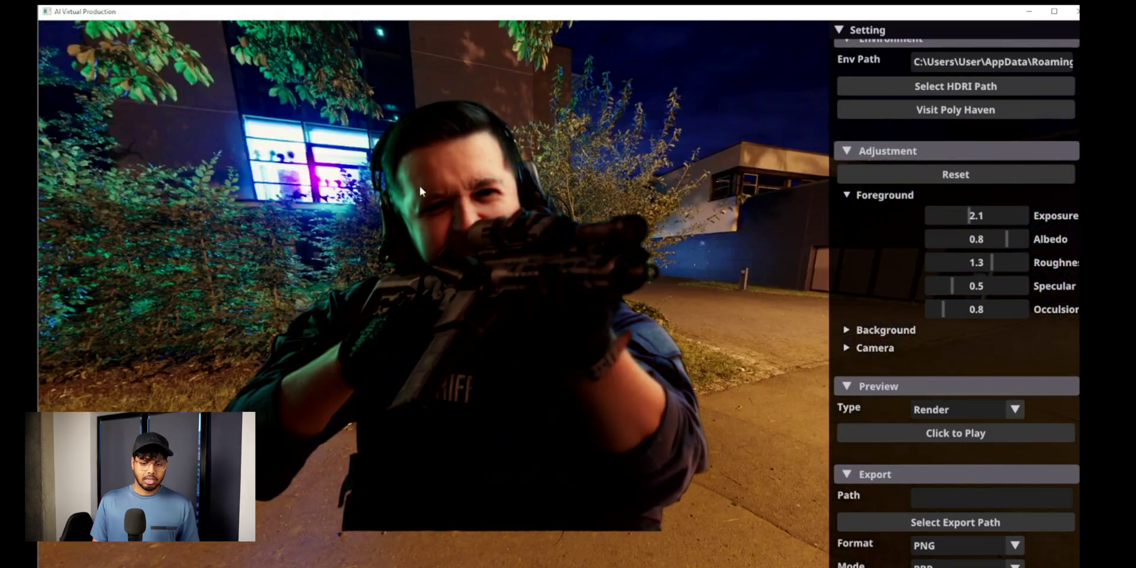
pyautogui.moveTo(654, 270); pyautogui.dragTo(677, 262)
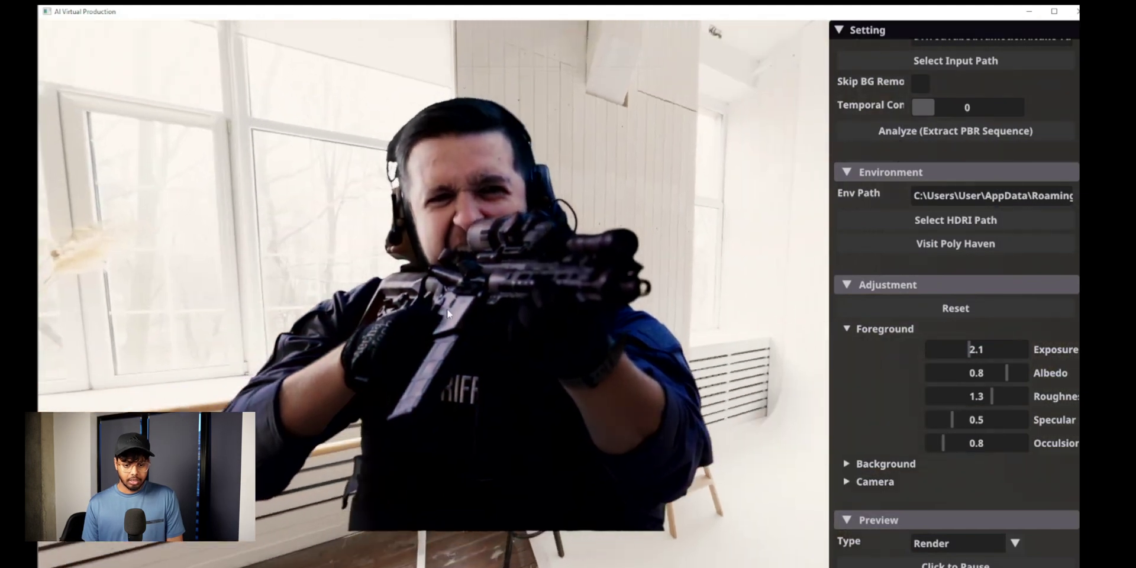
pyautogui.moveTo(446, 308); pyautogui.dragTo(950, 355)
# - Set foreground exposure to 1.2, cancel the HDRI file dialog, and rotate the night-street background
pyautogui.moveTo(817, 283); pyautogui.dragTo(661, 250)
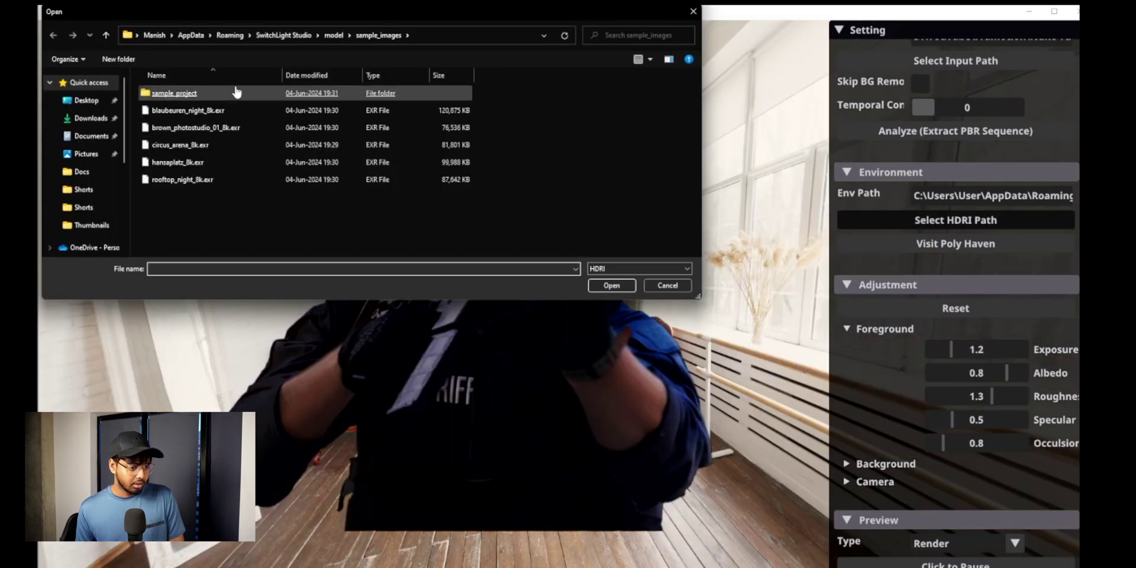
pyautogui.press('Escape')
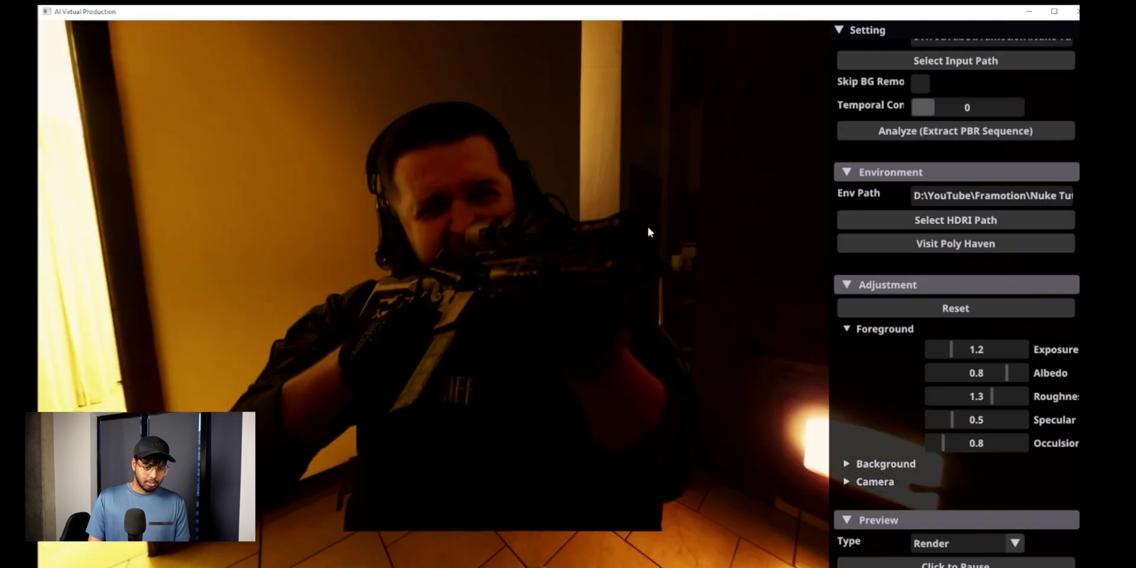
pyautogui.moveTo(647, 225); pyautogui.dragTo(595, 272)
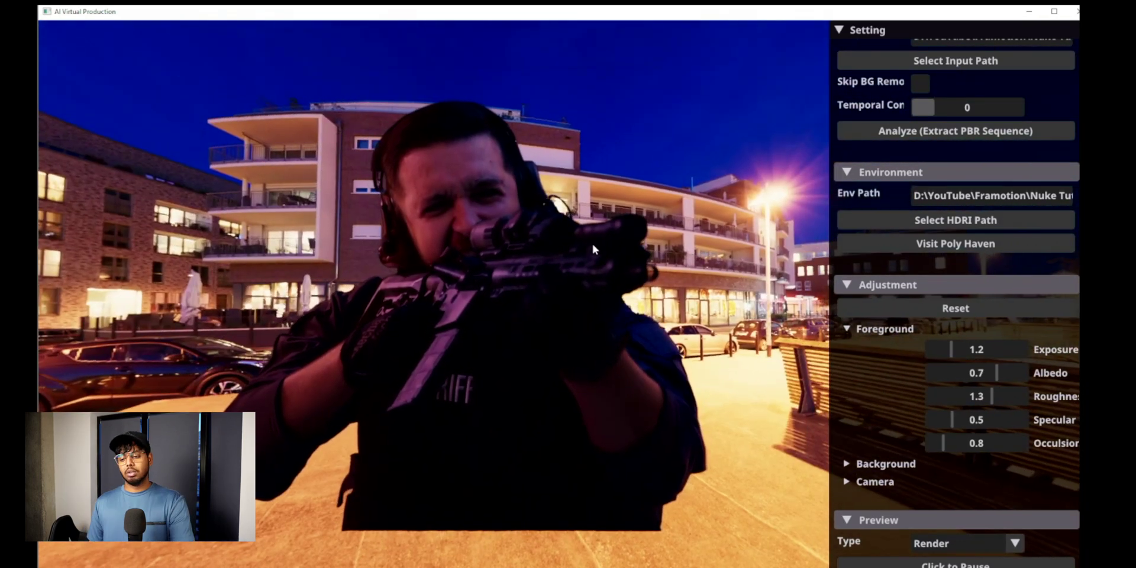
# - Bring up the specular_00000.png viewer, dismiss the backup notification, and move the window up-left
pyautogui.scroll(1, 1006, 408)
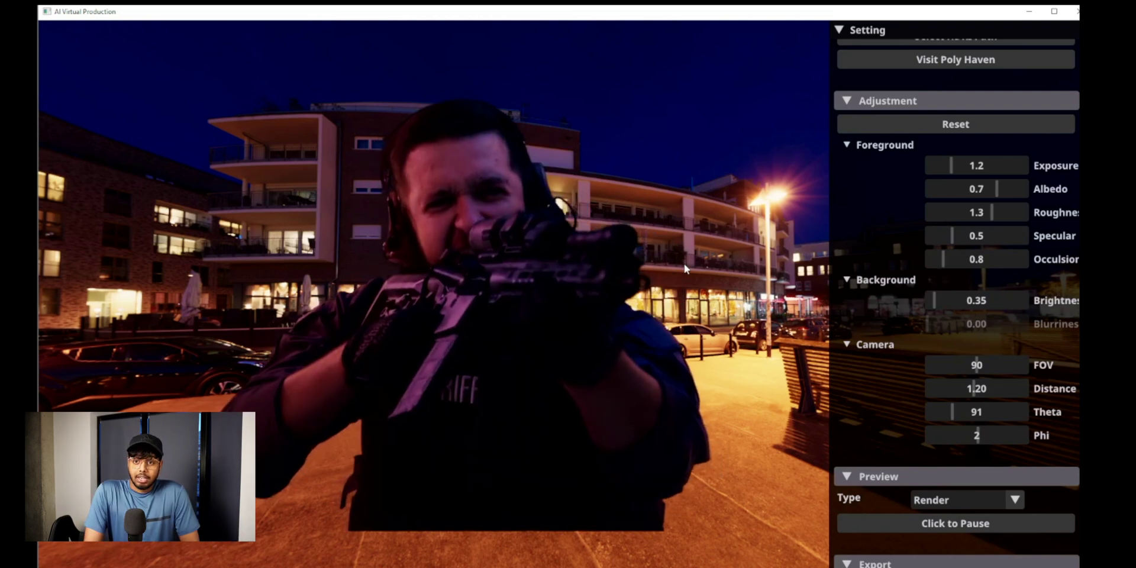
pyautogui.scroll(-3, 973, 359)
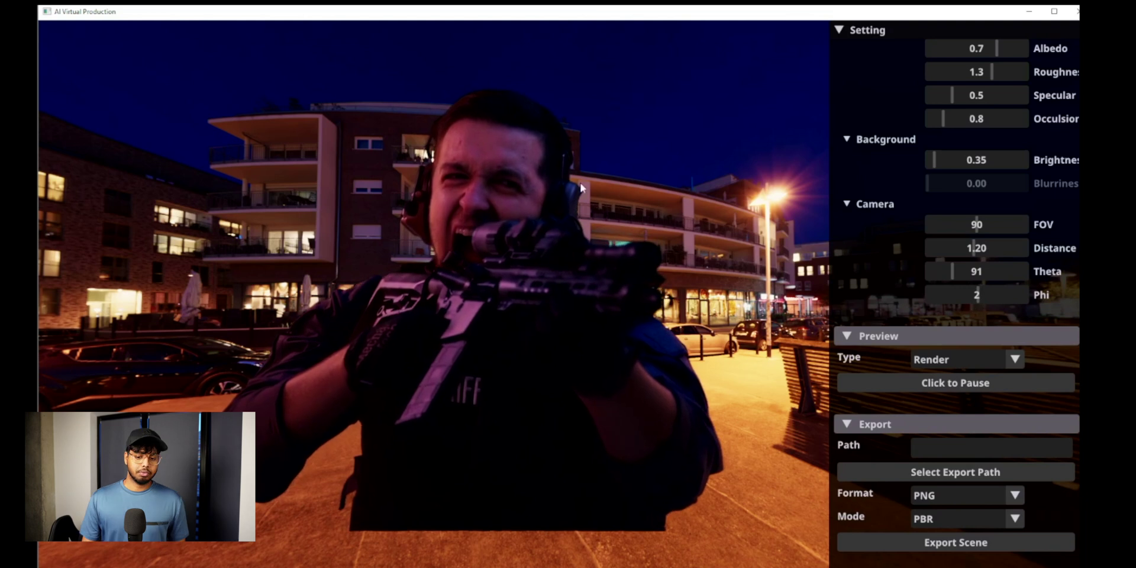
pyautogui.hotkey('alt', 'Tab')
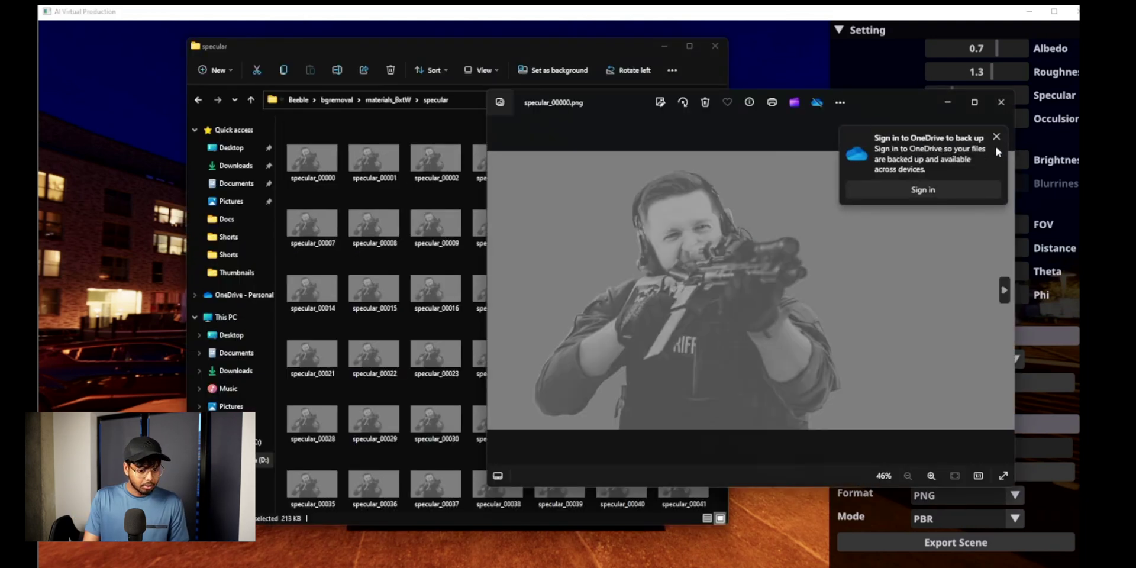
pyautogui.click(996, 138)
pyautogui.moveTo(904, 102); pyautogui.dragTo(590, 81)
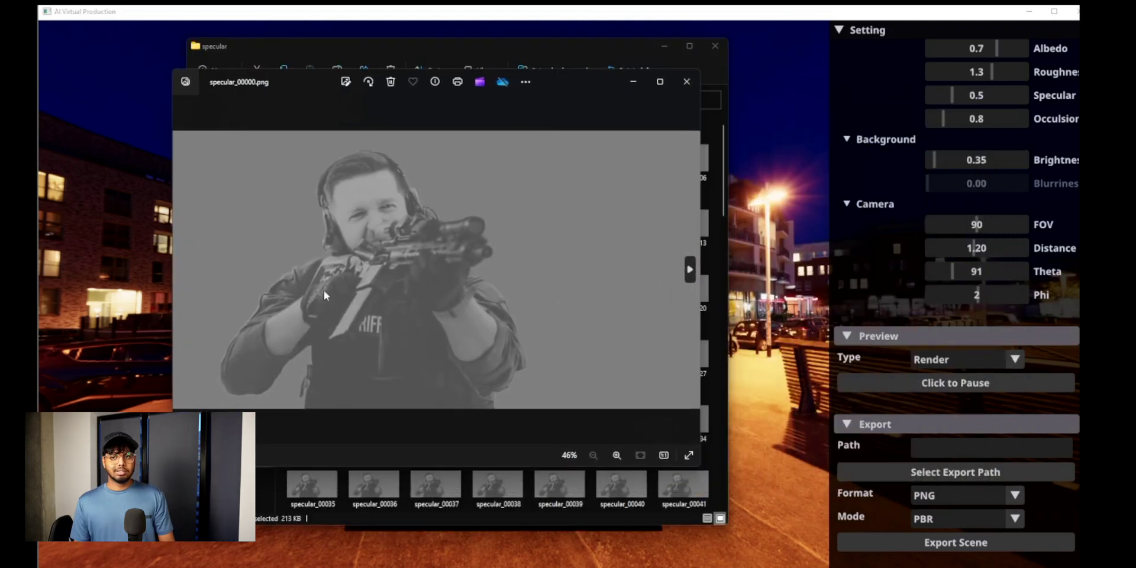